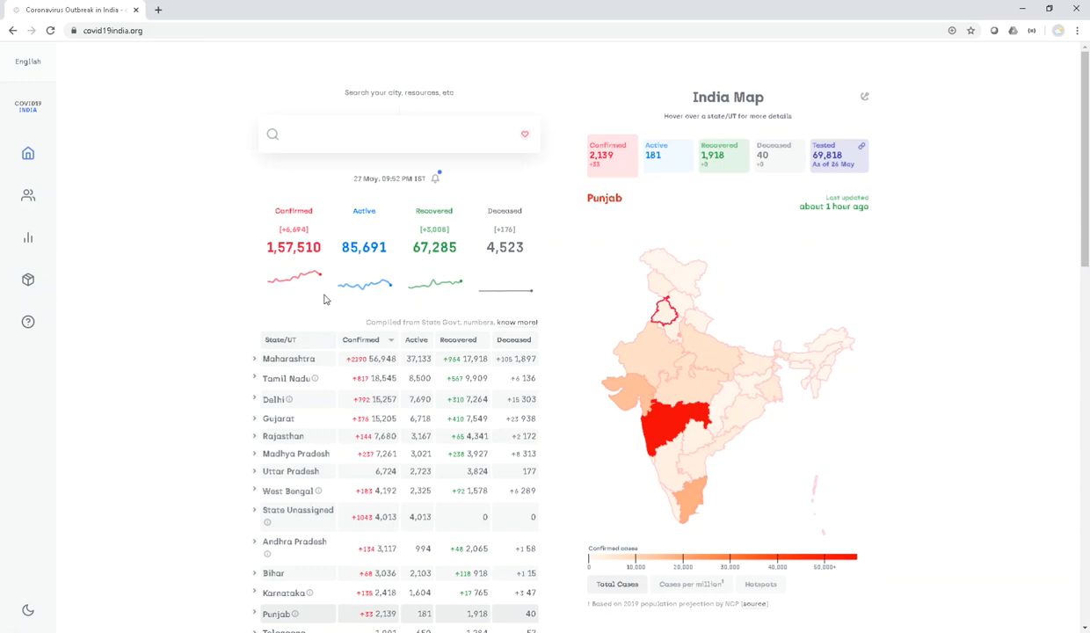
- Switch the covid19india.org Spread Trends daily charts from a single state to All States
scroll(238, 391, down, 3)
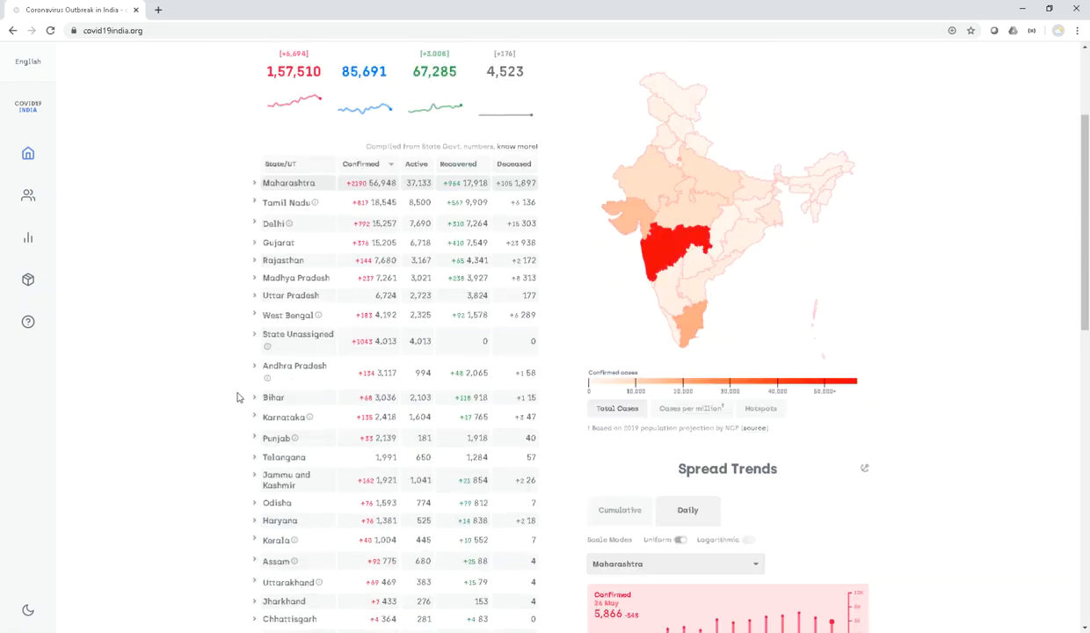
scroll(237, 393, up, 3)
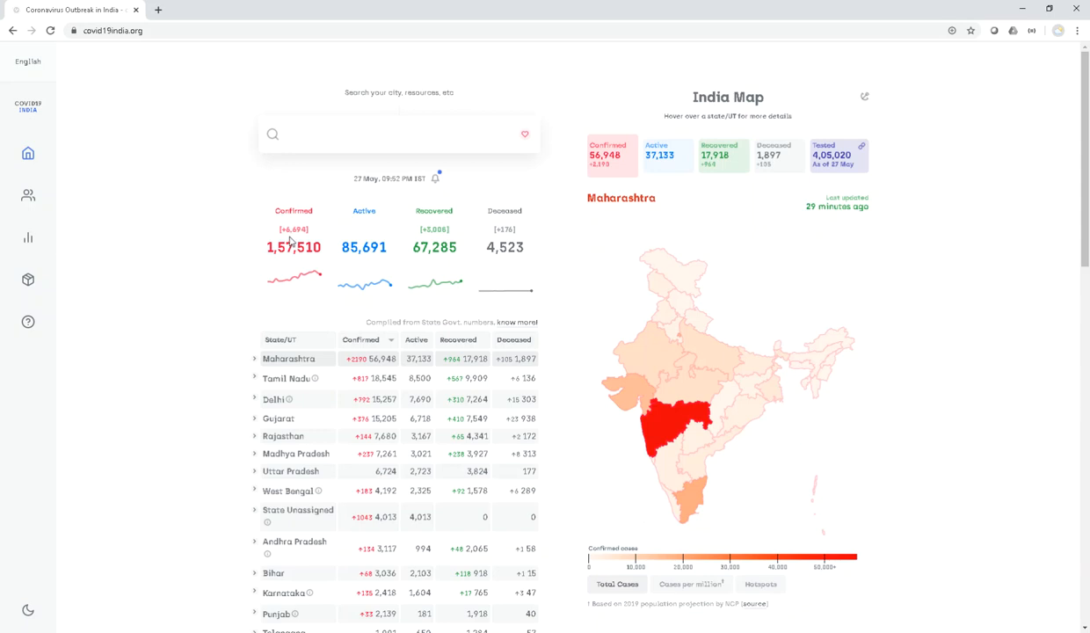
scroll(209, 400, down, 3)
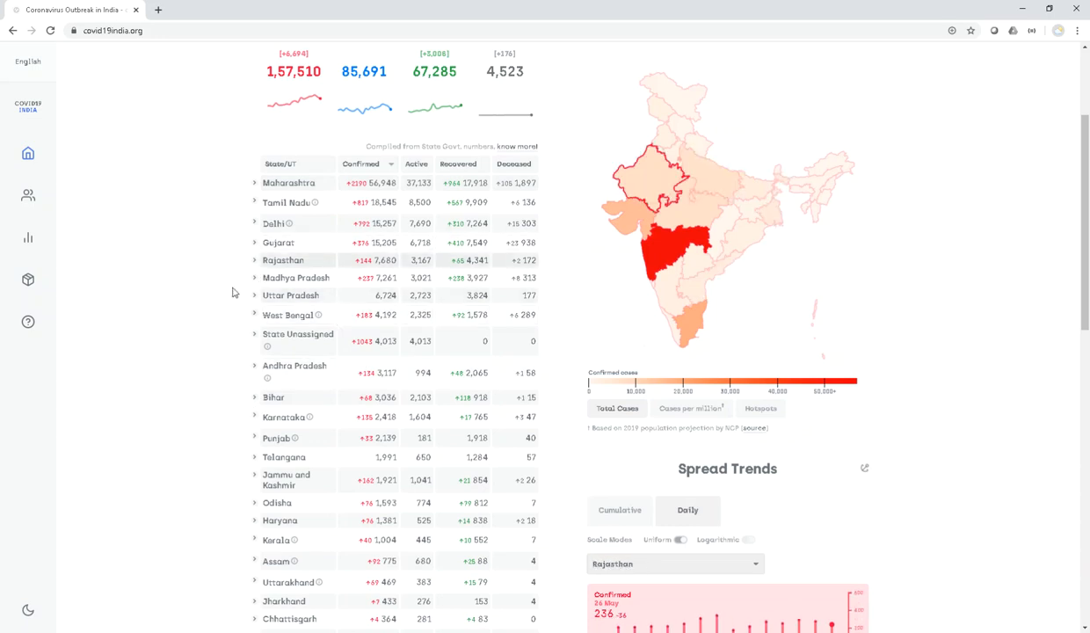
scroll(334, 352, down, 5)
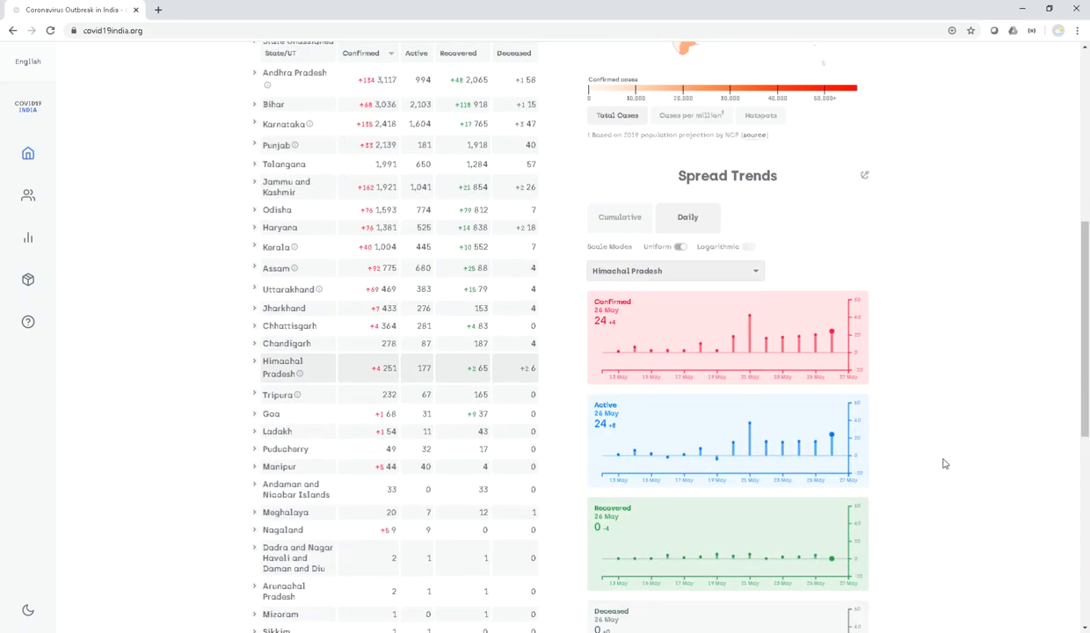
scroll(940, 464, down, 3)
scroll(944, 463, down, 1)
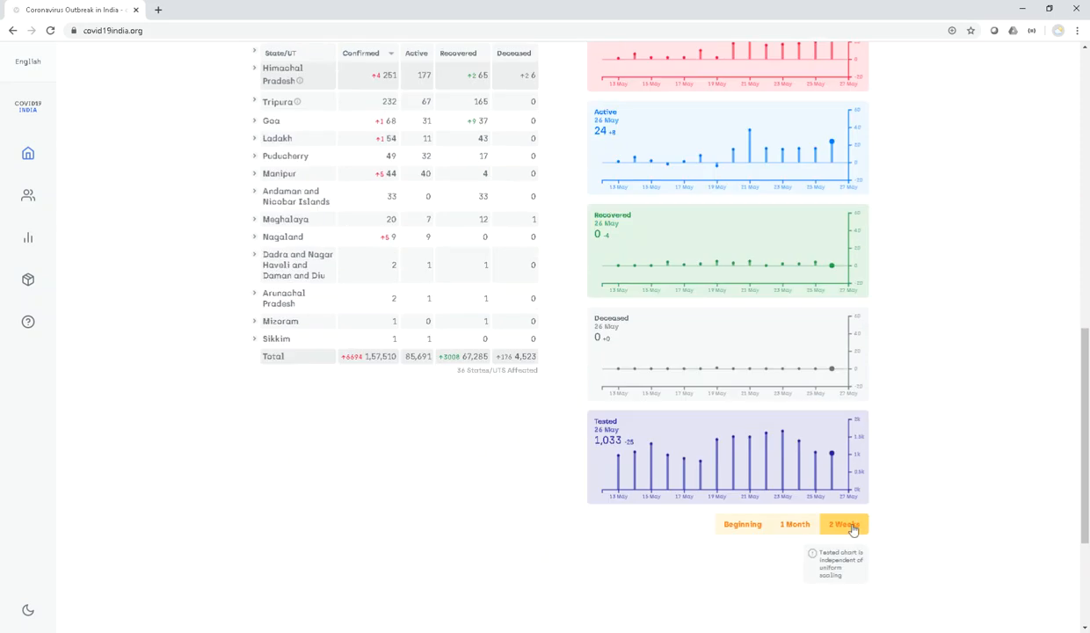
scroll(923, 503, up, 4)
scroll(922, 502, up, 2)
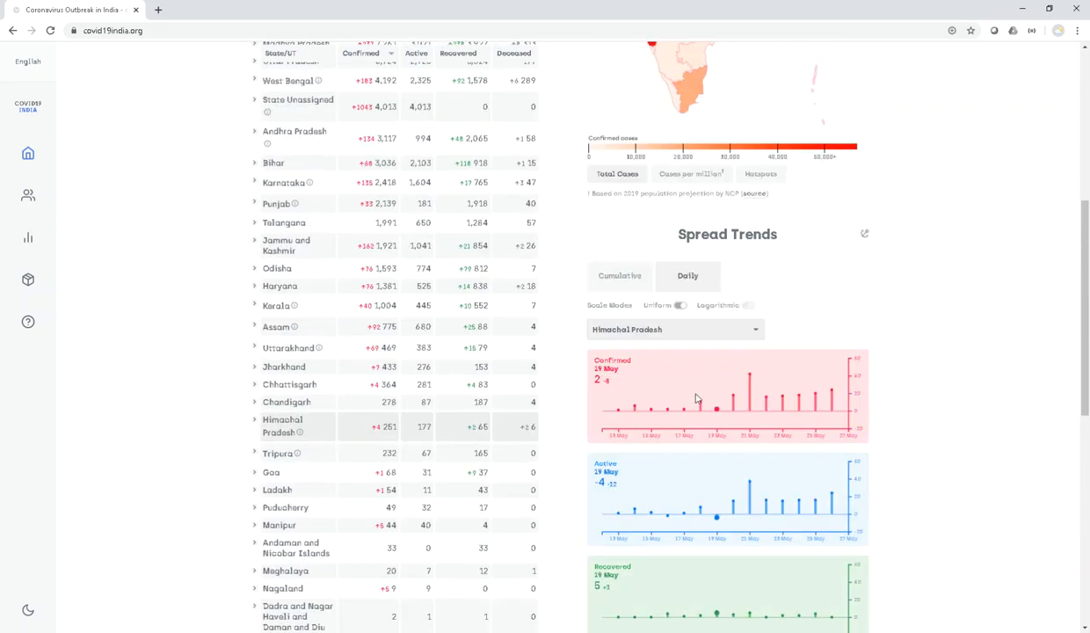
click(696, 330)
scroll(673, 377, up, 2)
click(666, 346)
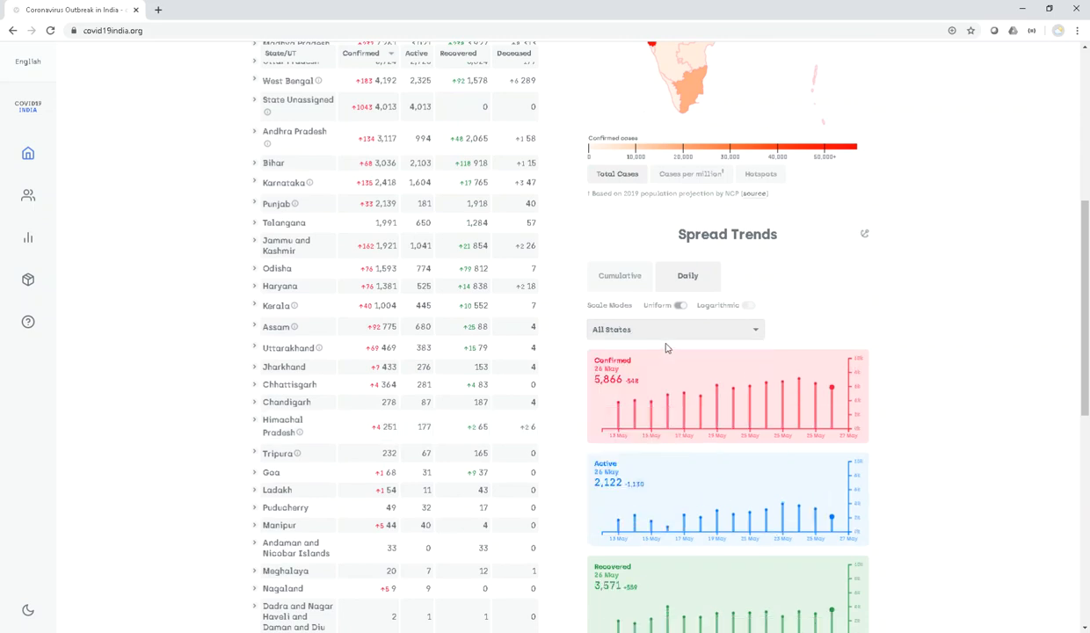
scroll(934, 425, down, 1)
scroll(933, 426, down, 1)
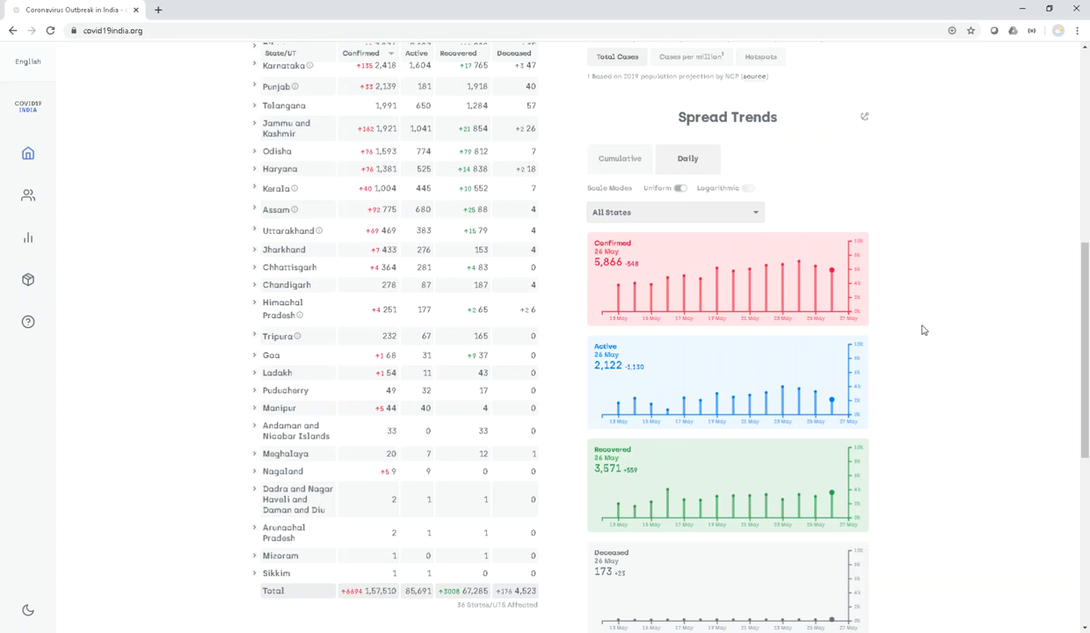
- Minimize the Chrome window so the Excel forecast workbook shows
click(1023, 9)
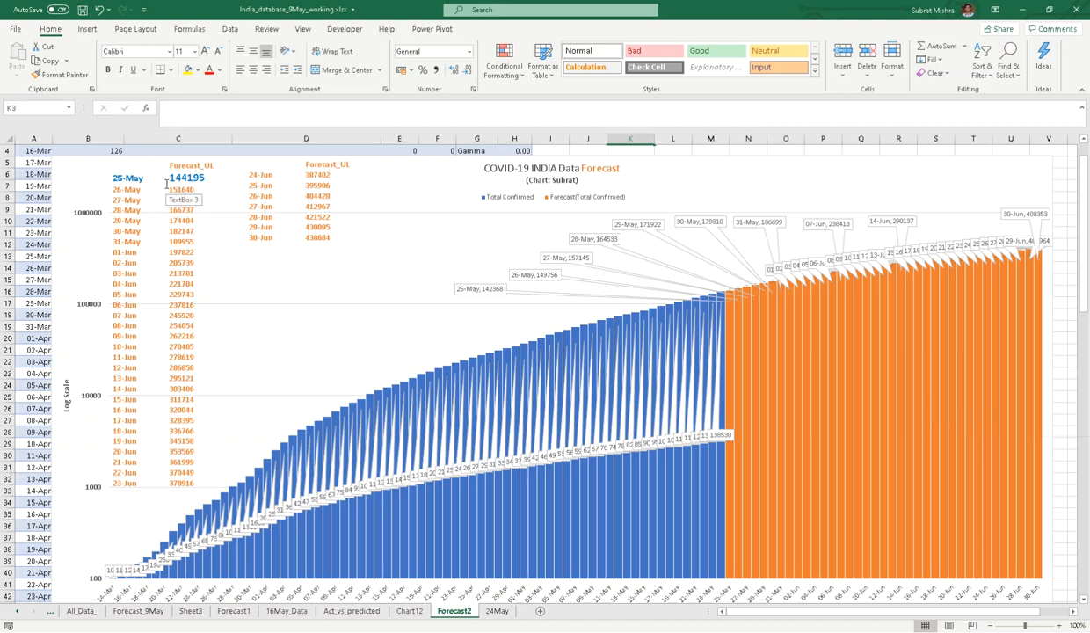
- Review the 24May, Forecast2, Forecast1 and 16May_Data sheets, then minimize the chart workbook
click(497, 610)
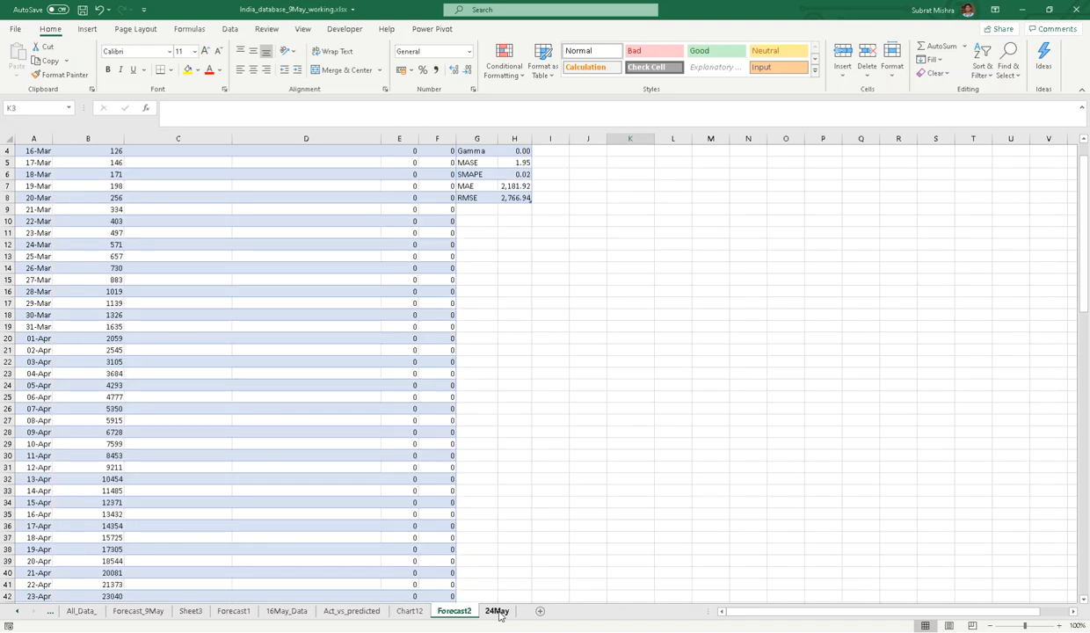
click(453, 612)
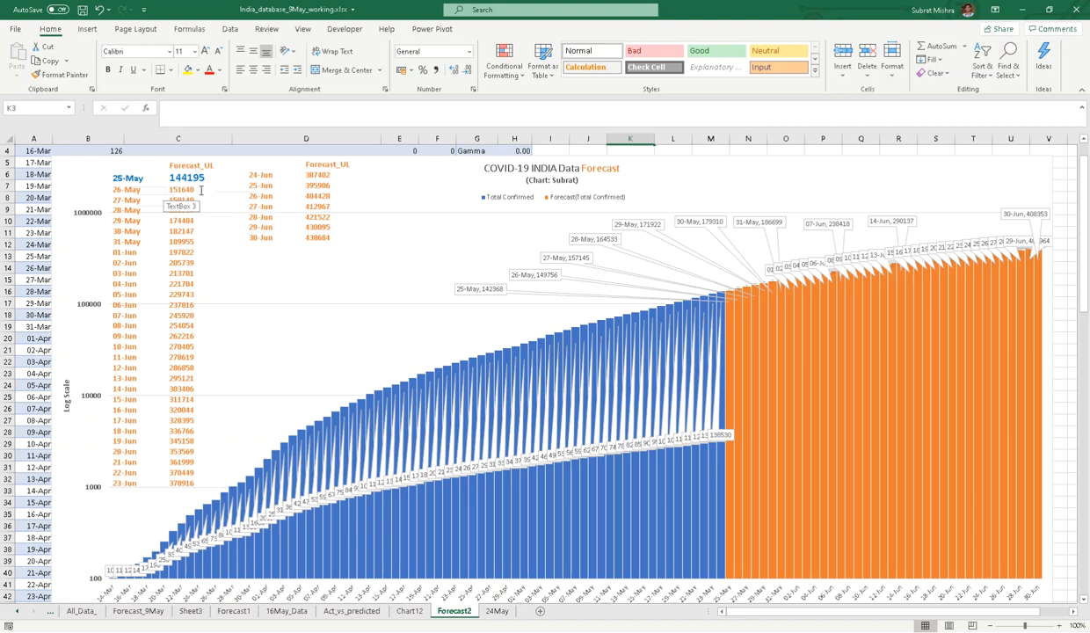
mouse_move(754, 455)
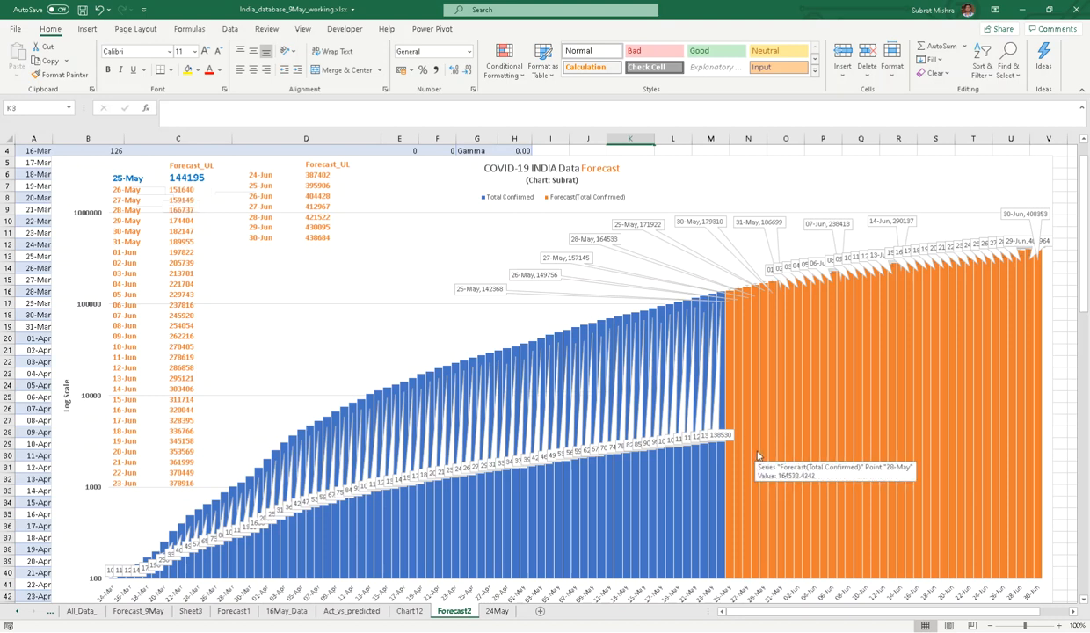
mouse_move(902, 355)
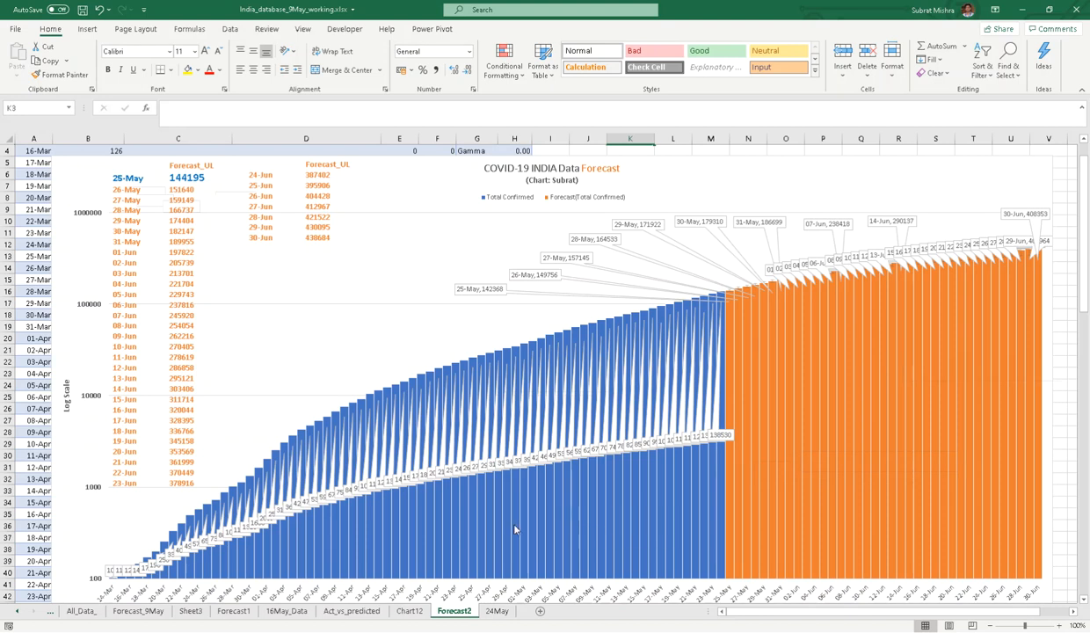
click(234, 610)
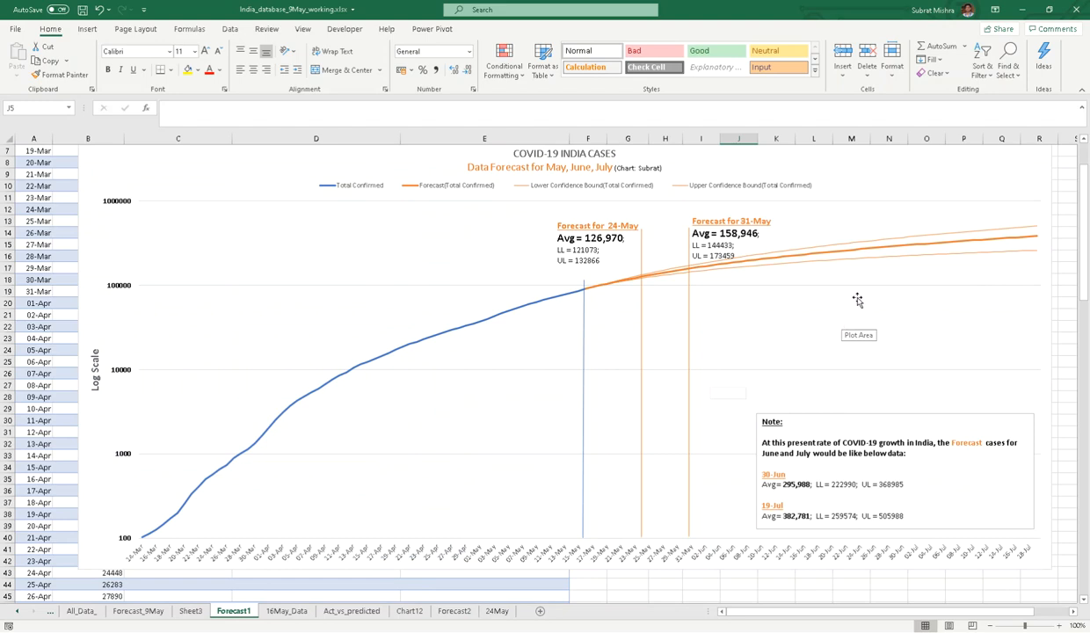
click(293, 615)
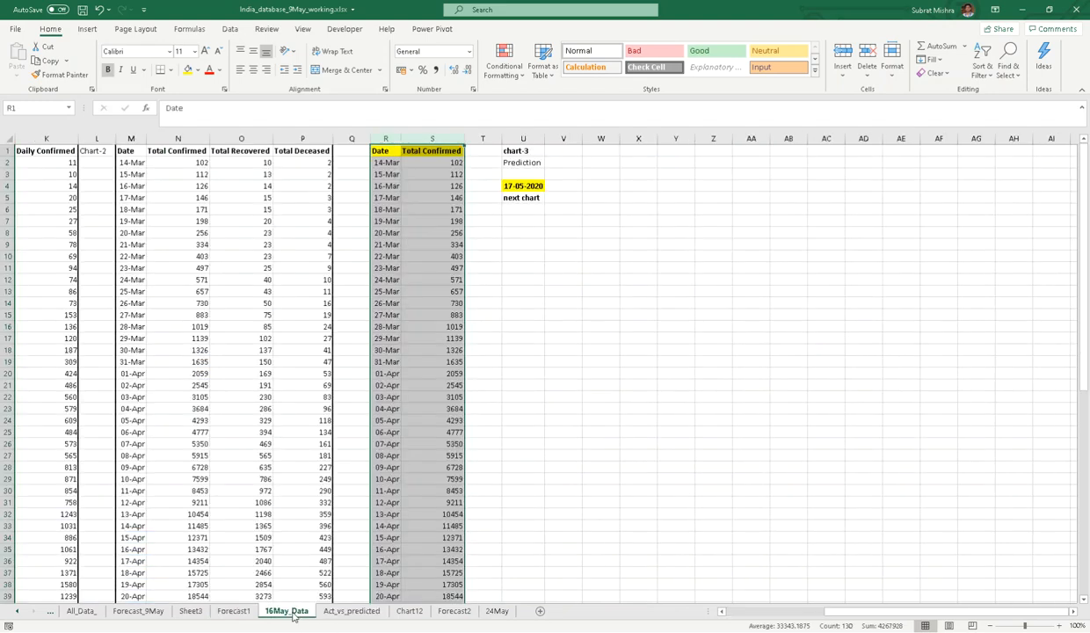
click(225, 609)
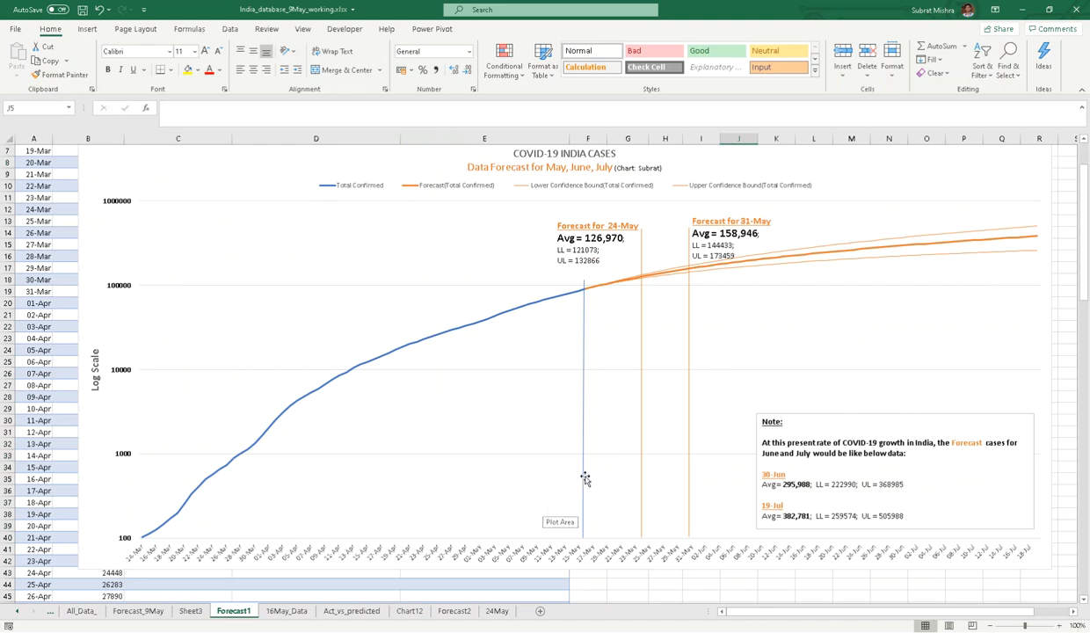
click(1024, 10)
- Check the case_time_series (1).csv data from 102 cases on 14-Mar to 150815 on 26-May
click(357, 290)
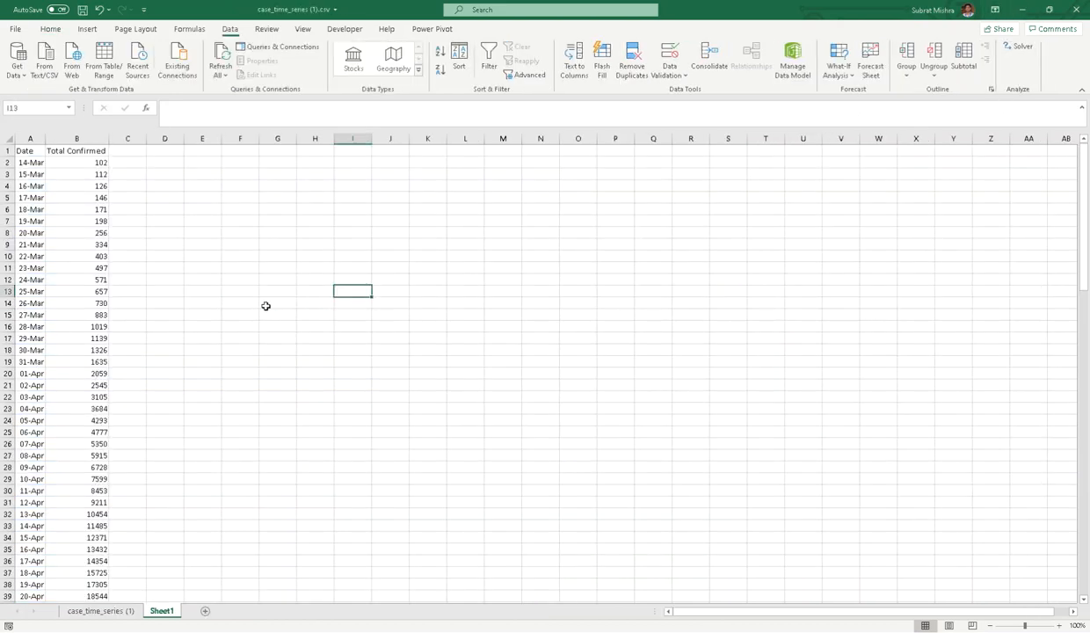
click(250, 303)
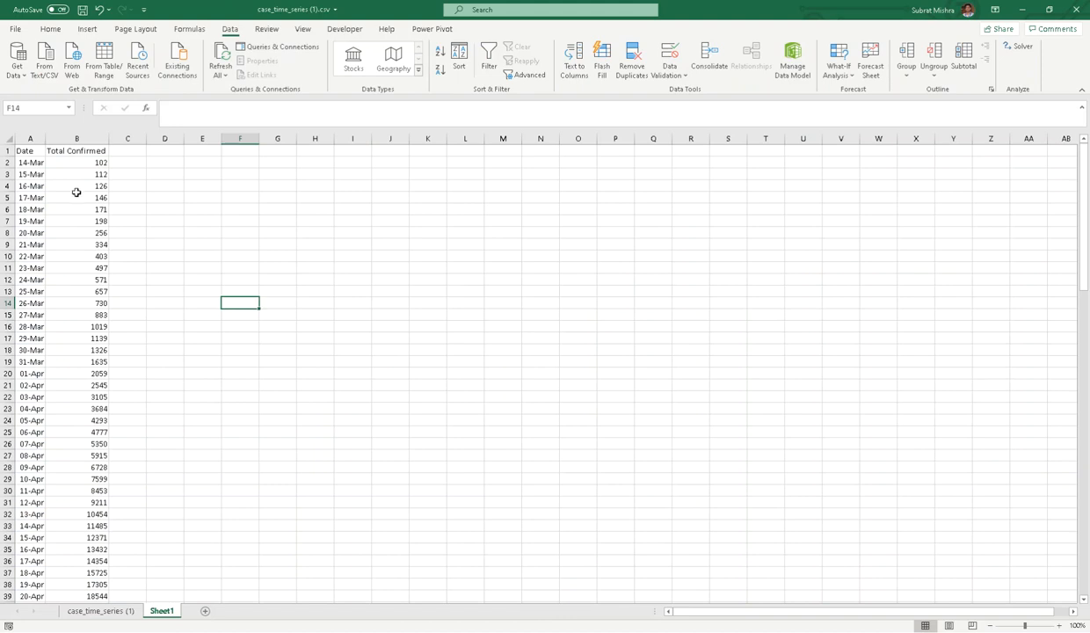
click(55, 164)
scroll(88, 264, down, 16)
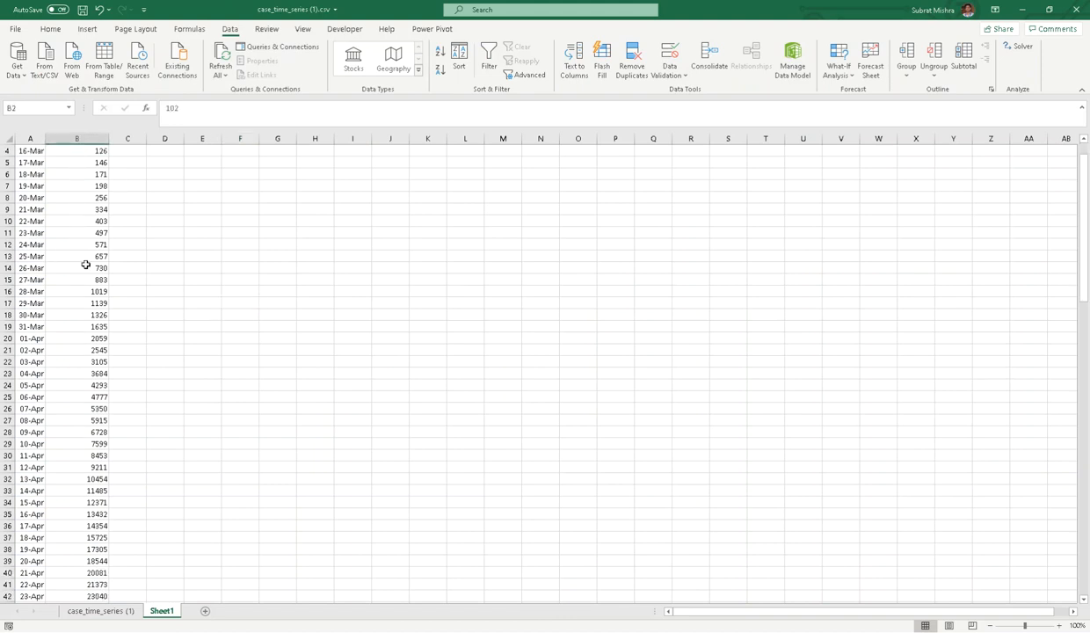
click(99, 454)
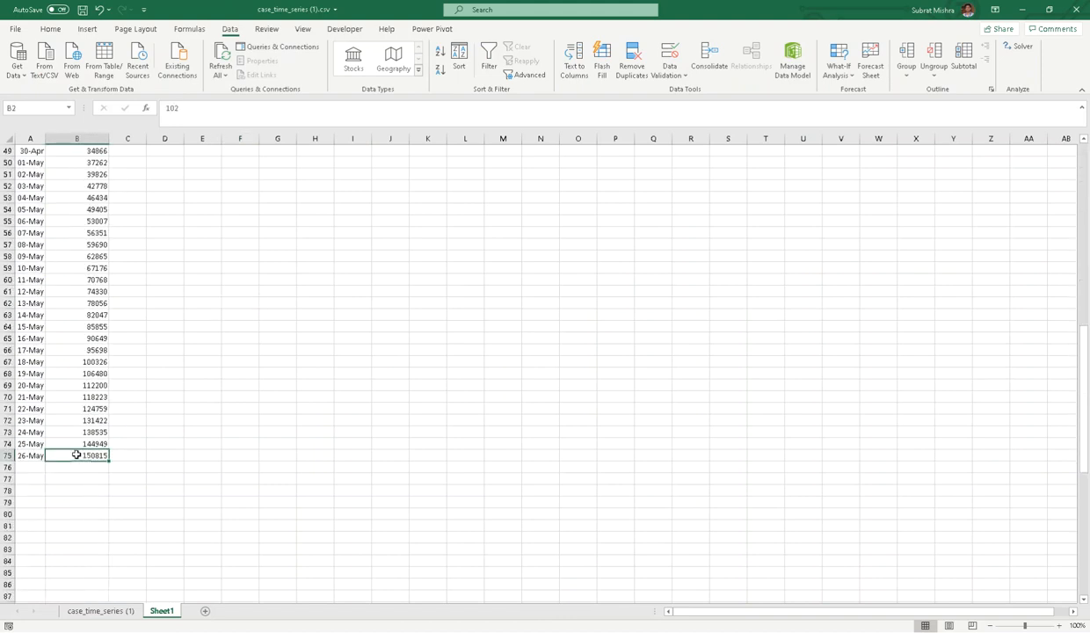
scroll(187, 418, up, 6)
scroll(187, 418, up, 10)
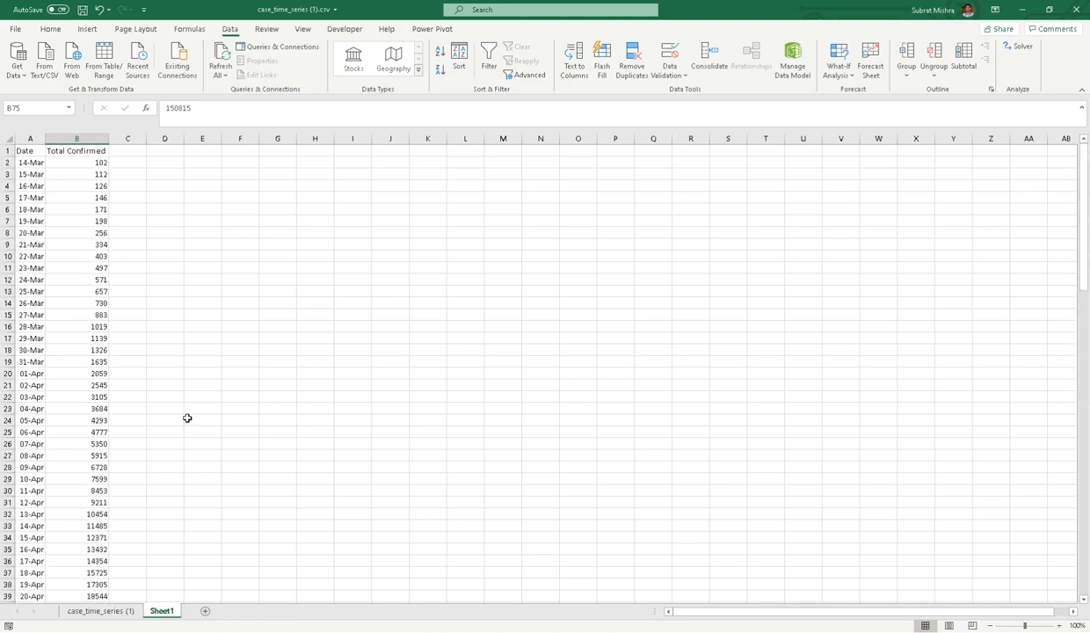
- Select the whole Date and Total Confirmed block A1:B75 with Ctrl+A
click(90, 257)
click(87, 246)
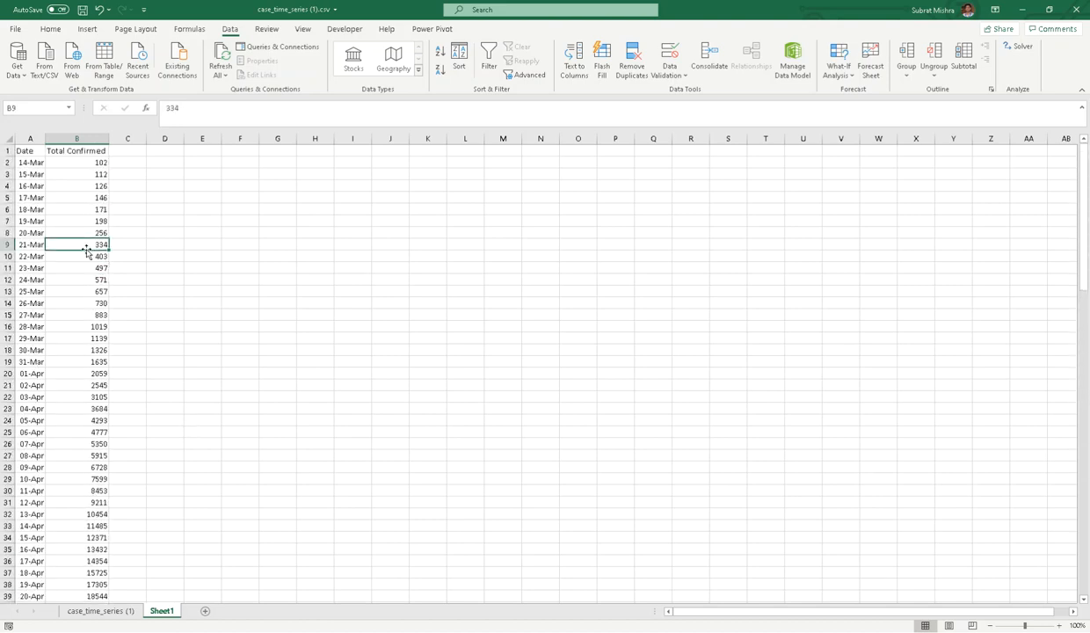
click(86, 219)
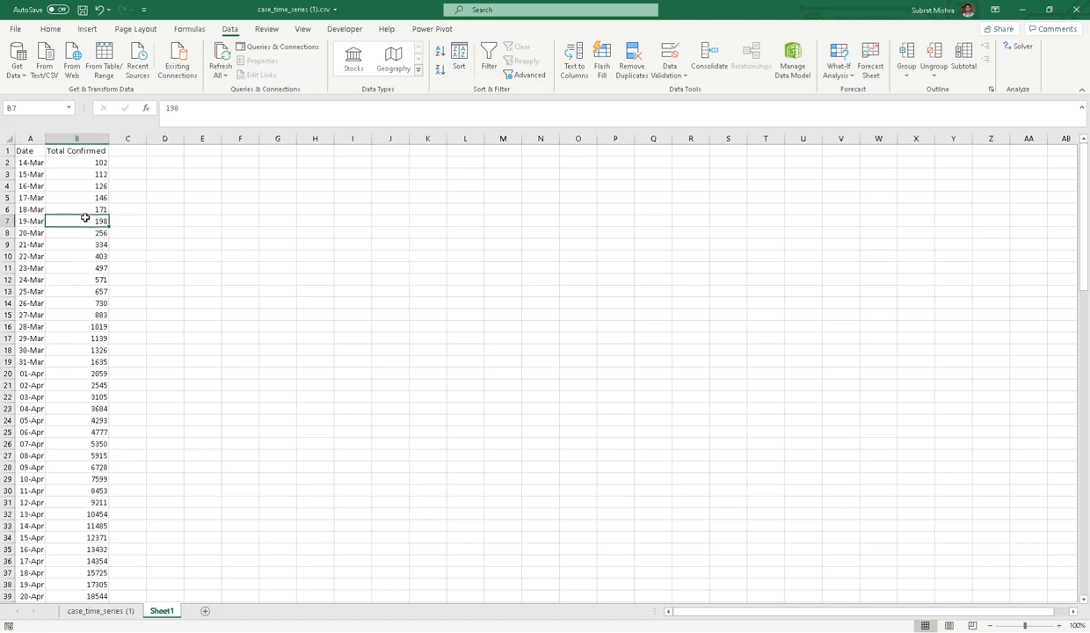
key(ctrl+a)
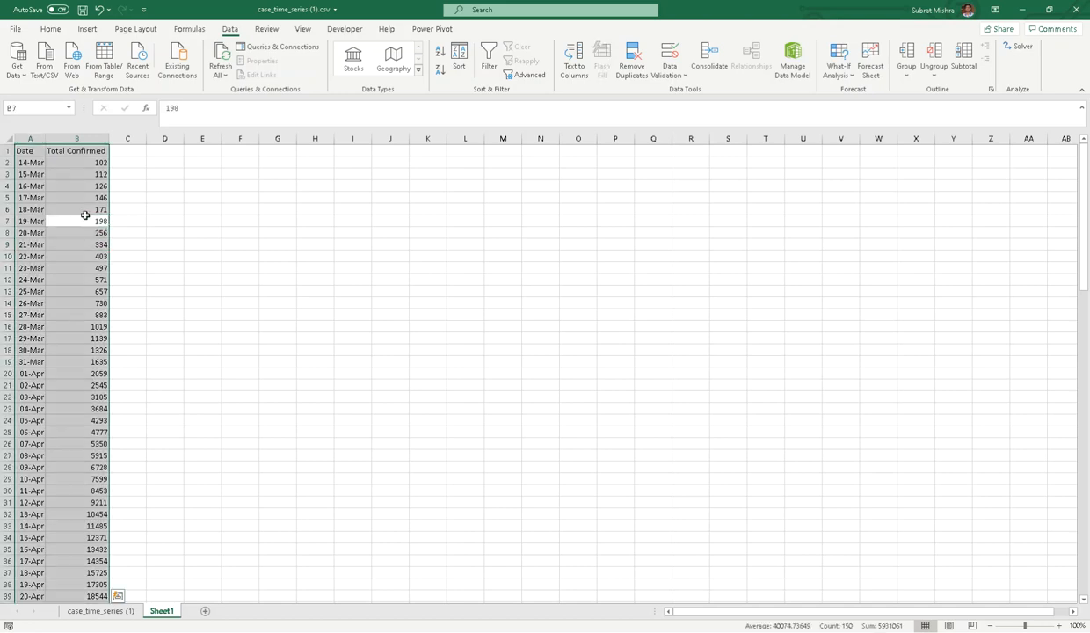
scroll(88, 232, down, 5)
scroll(88, 244, up, 5)
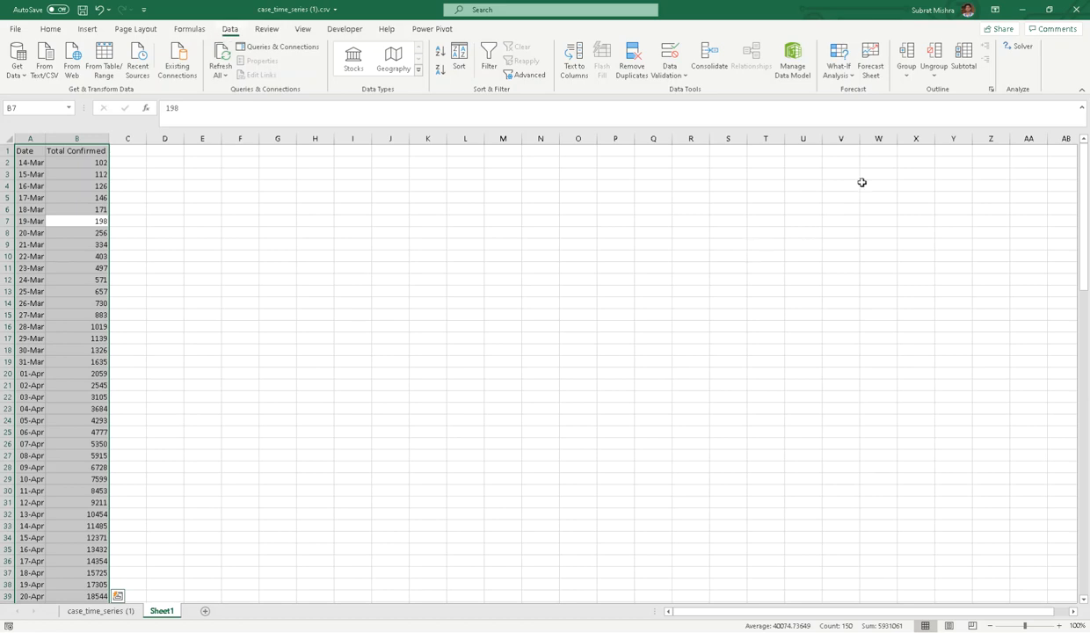
- Start a Forecast Sheet with a line chart and set Forecast End to 30-06-2020
click(875, 79)
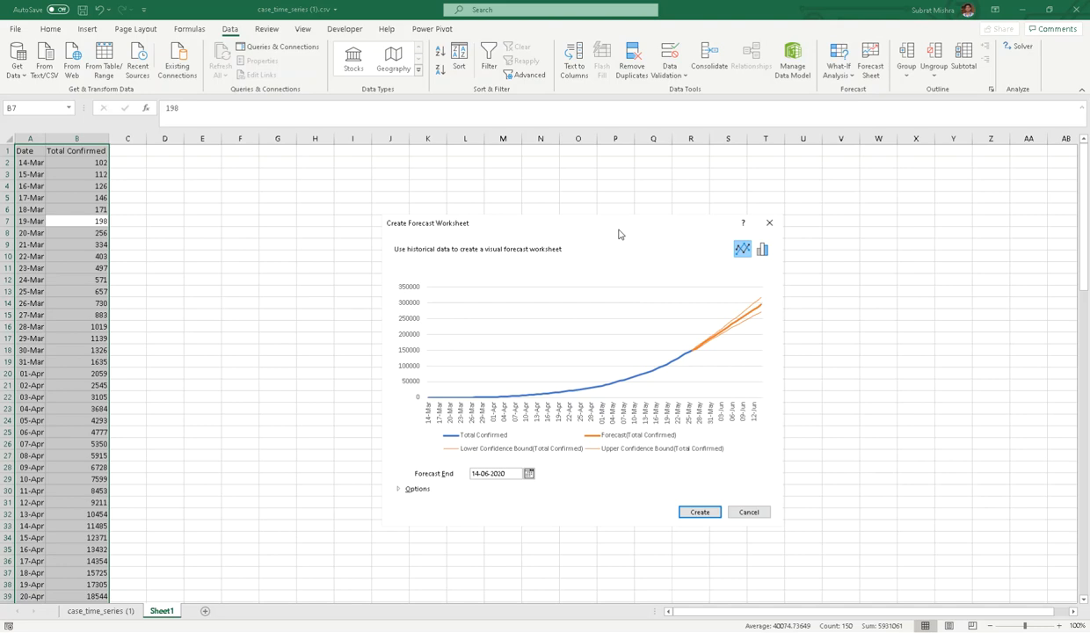
click(762, 250)
click(743, 250)
click(529, 474)
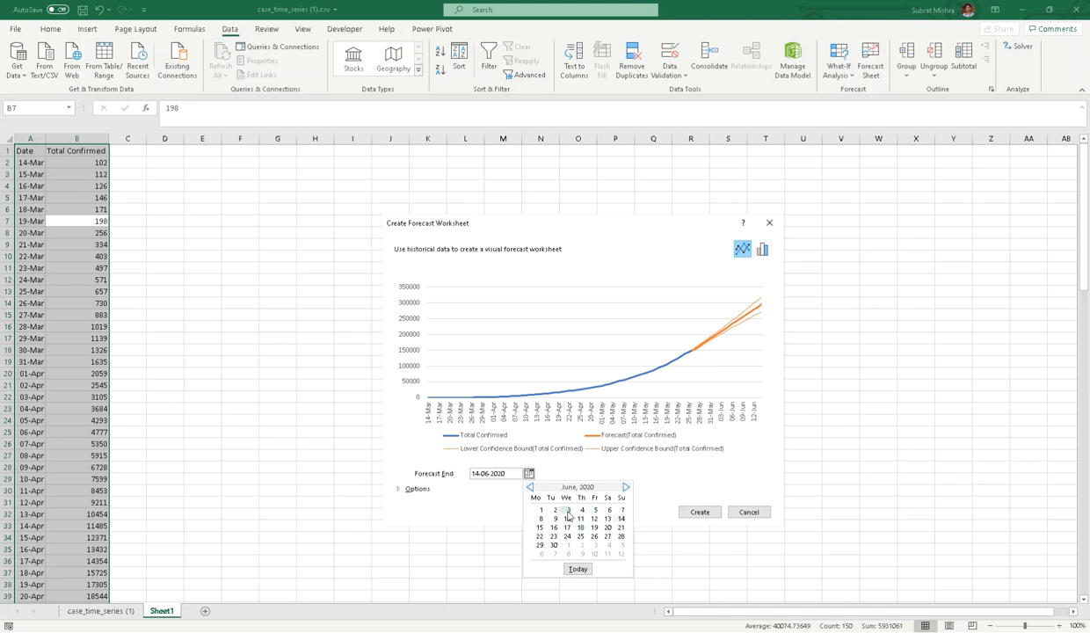
click(553, 546)
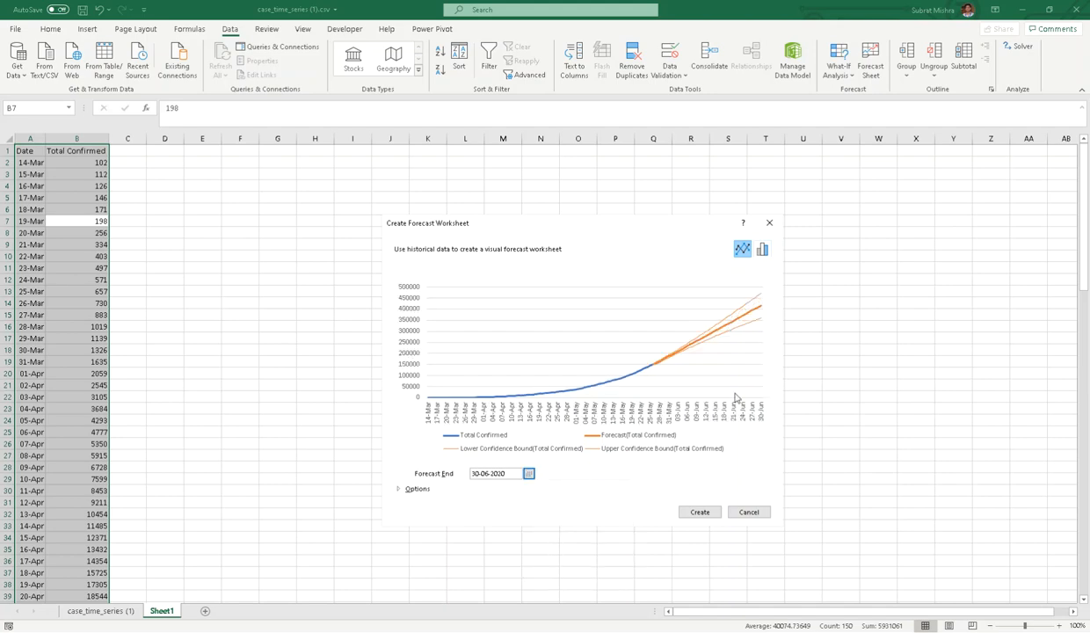
- Set 95% confidence, include forecast statistics, keep Interpolation and Average, and create the forecast
click(405, 491)
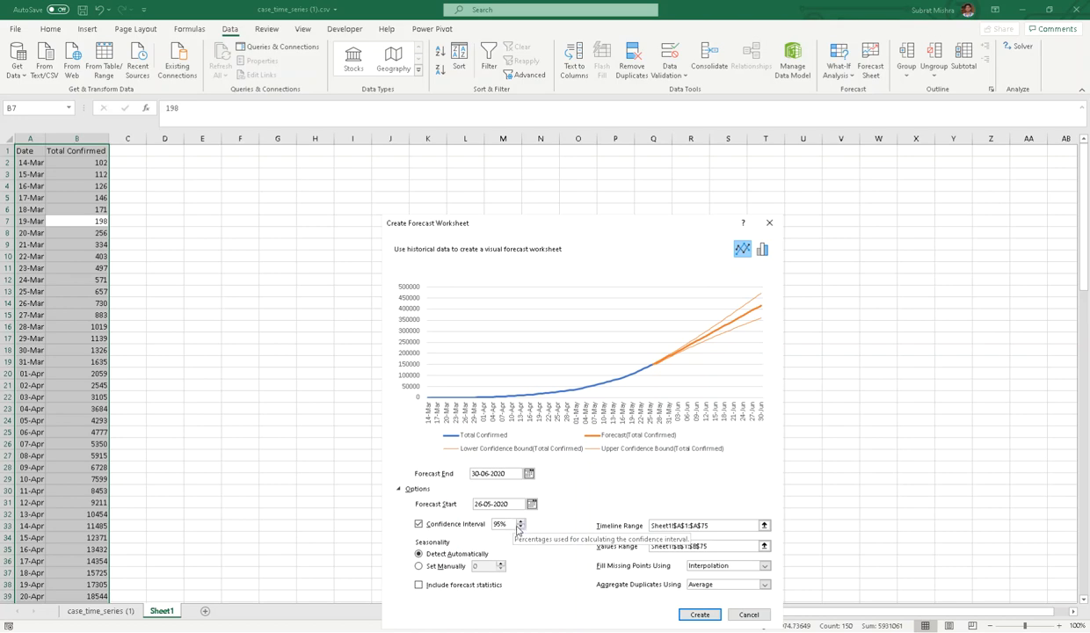
click(520, 528)
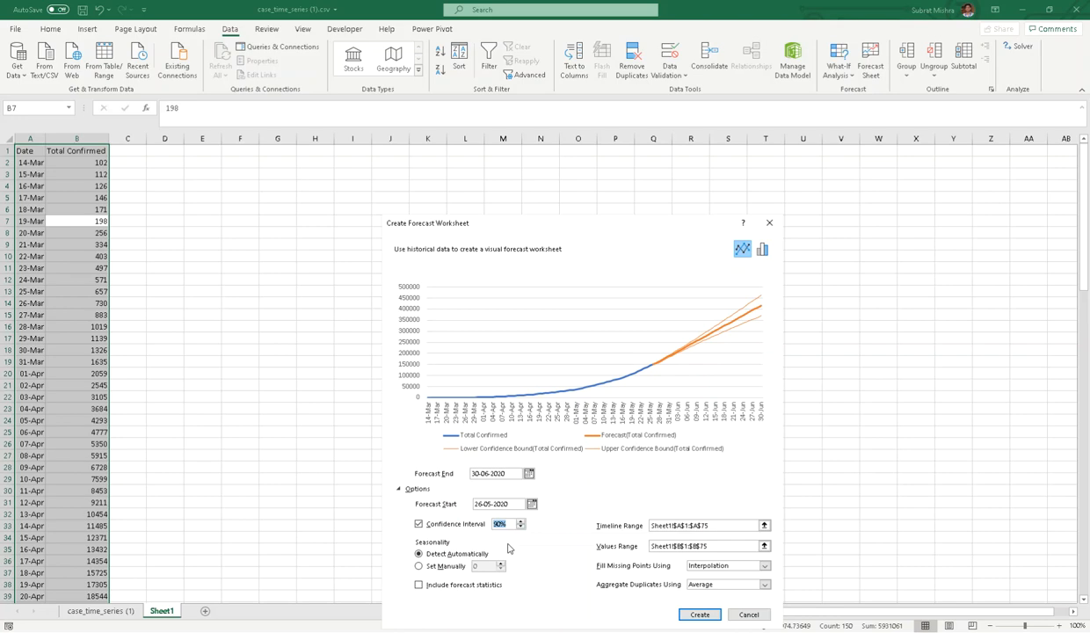
text(95)
click(419, 585)
click(730, 569)
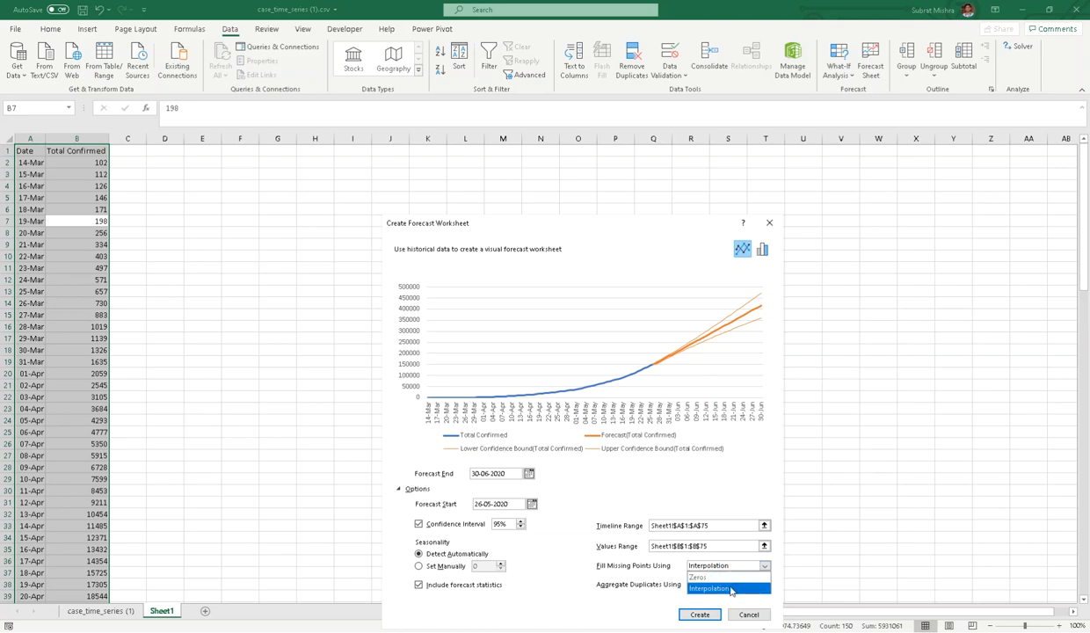
click(719, 587)
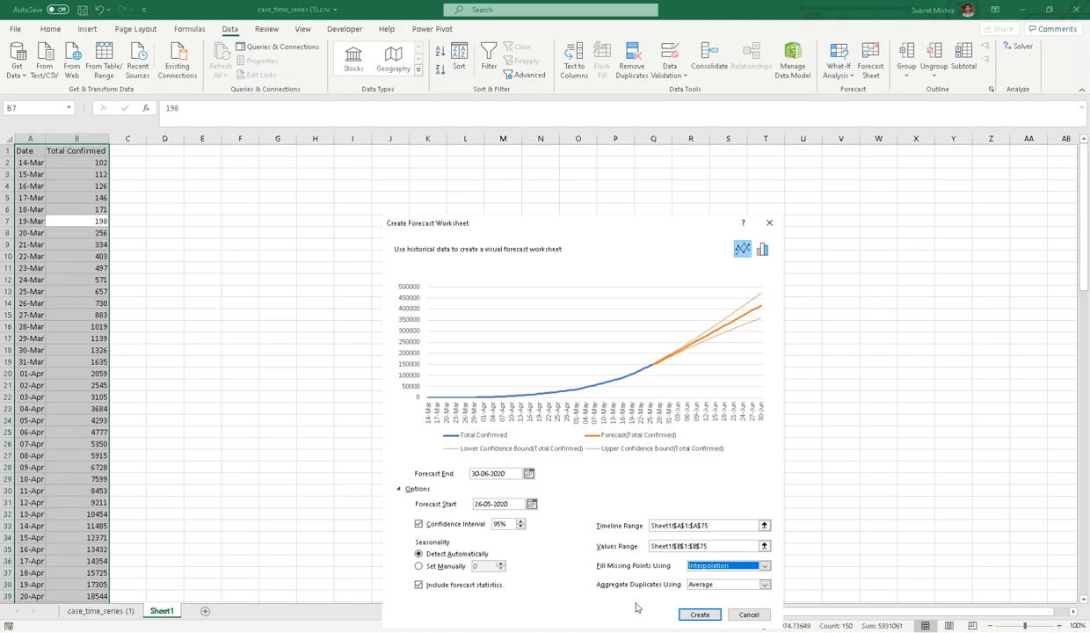
click(737, 587)
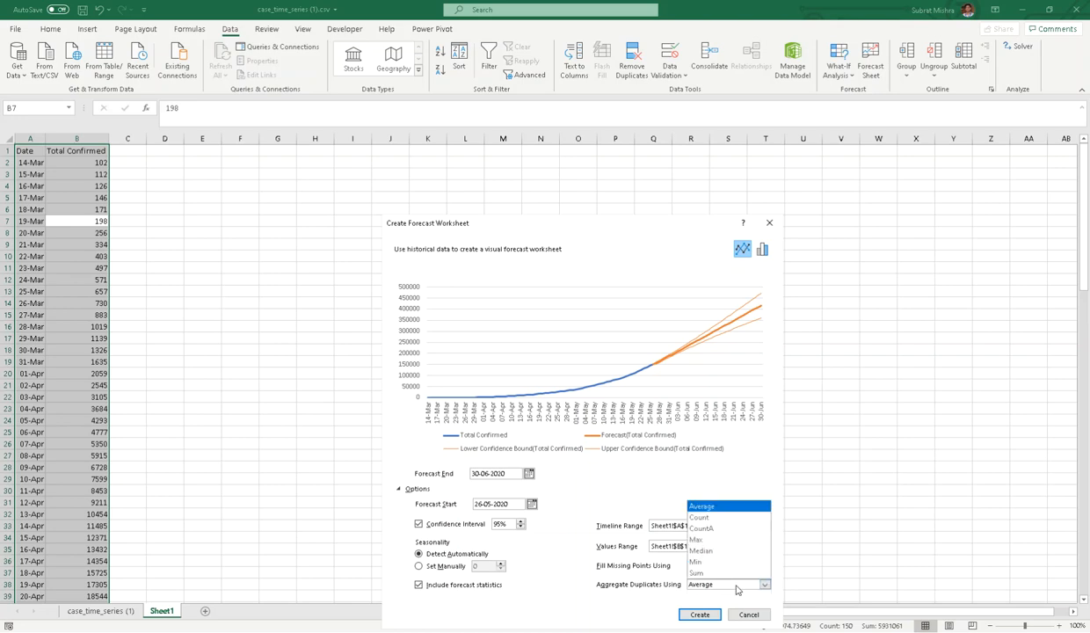
click(736, 586)
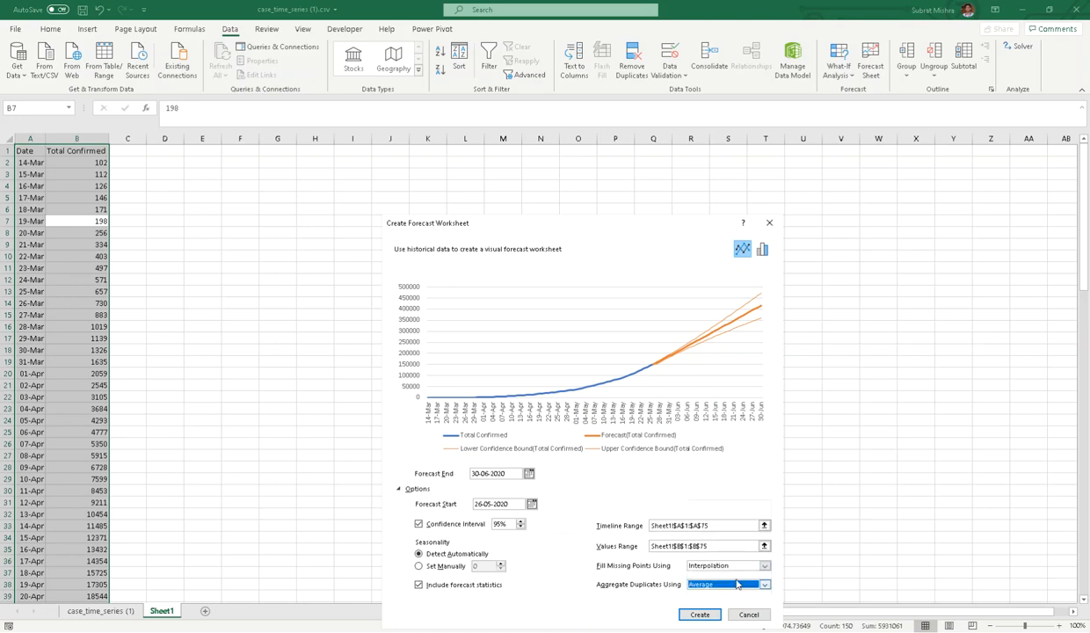
click(700, 615)
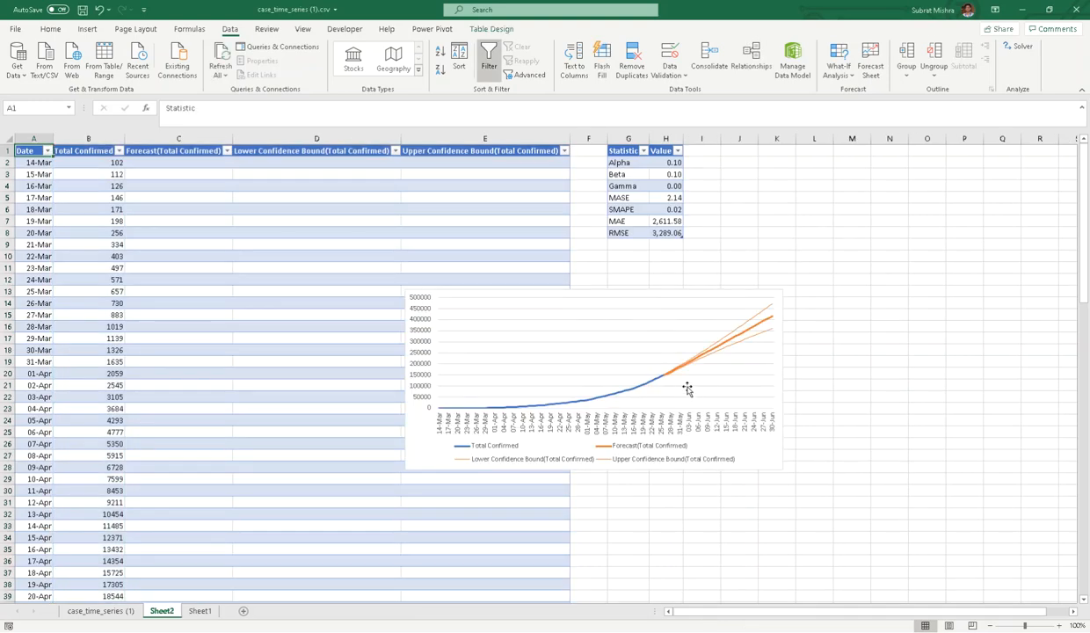
- Look over the generated Sheet2 forecast table, its dates, Total Confirmed and Forecast columns
click(368, 517)
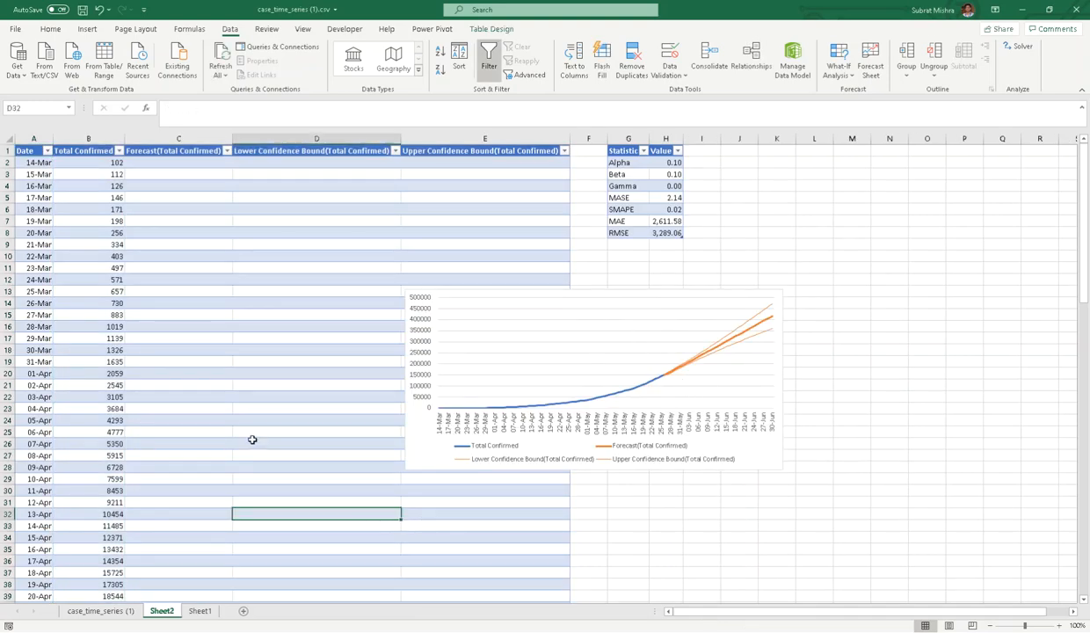
click(33, 222)
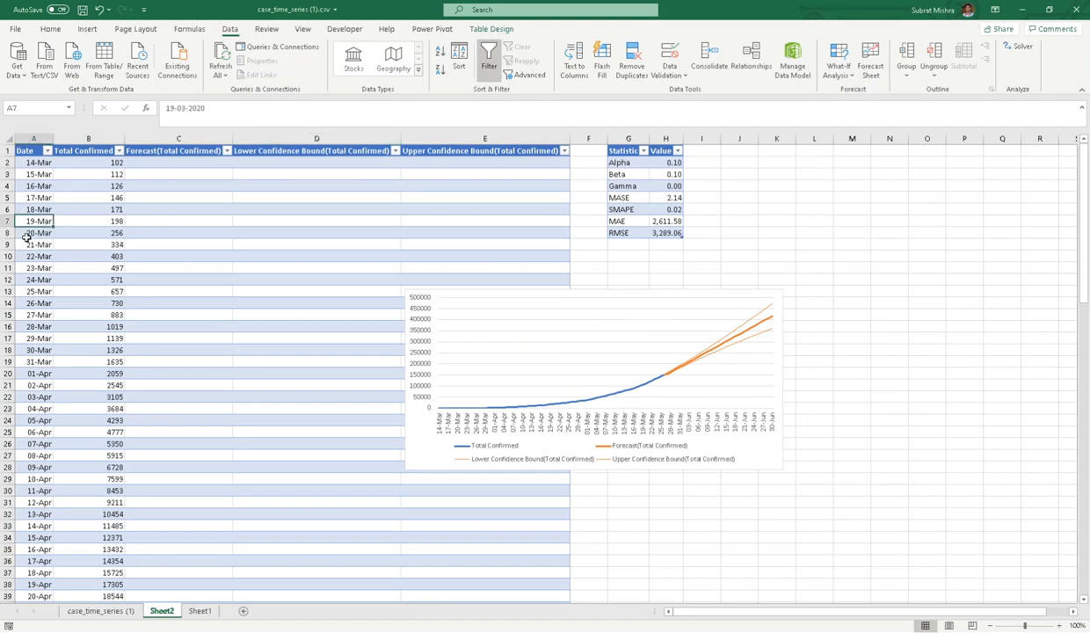
click(92, 278)
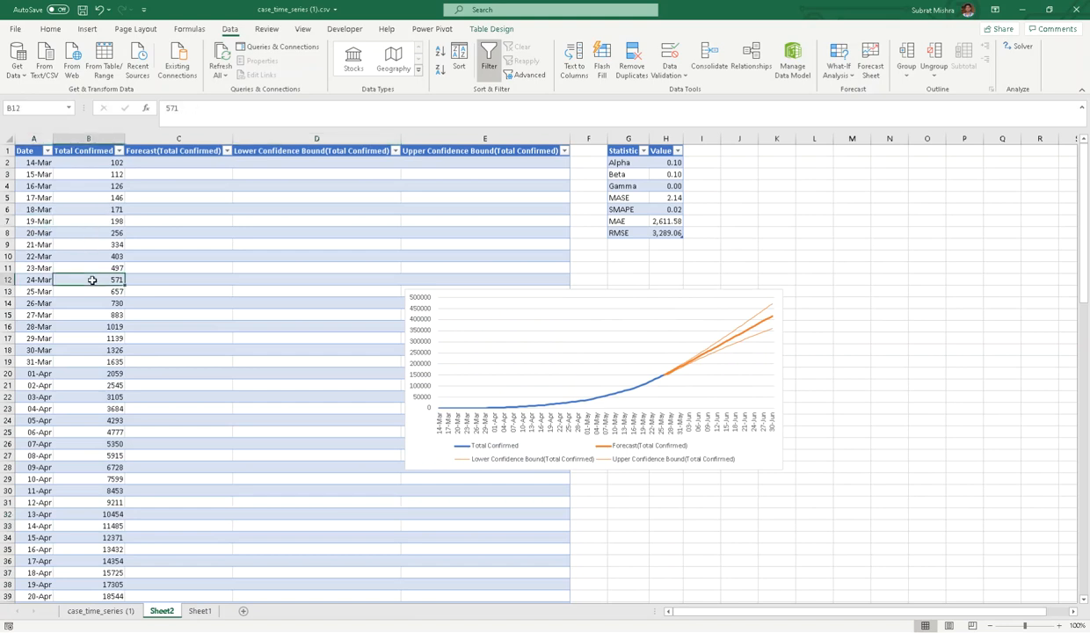
click(178, 276)
click(304, 267)
click(497, 246)
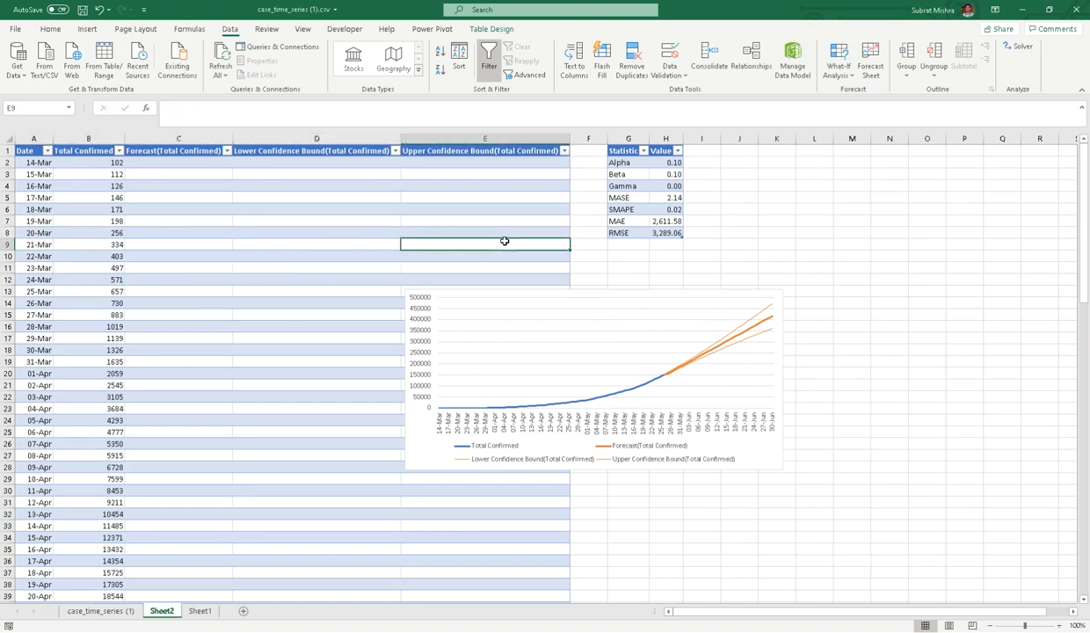
click(176, 243)
click(211, 194)
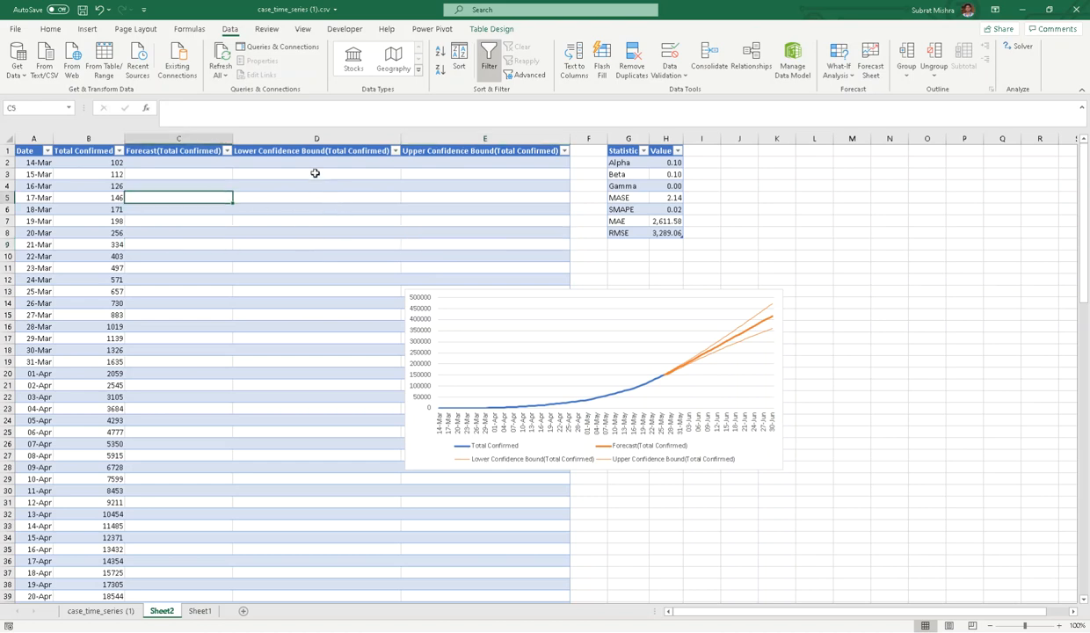
click(495, 190)
scroll(341, 367, down, 18)
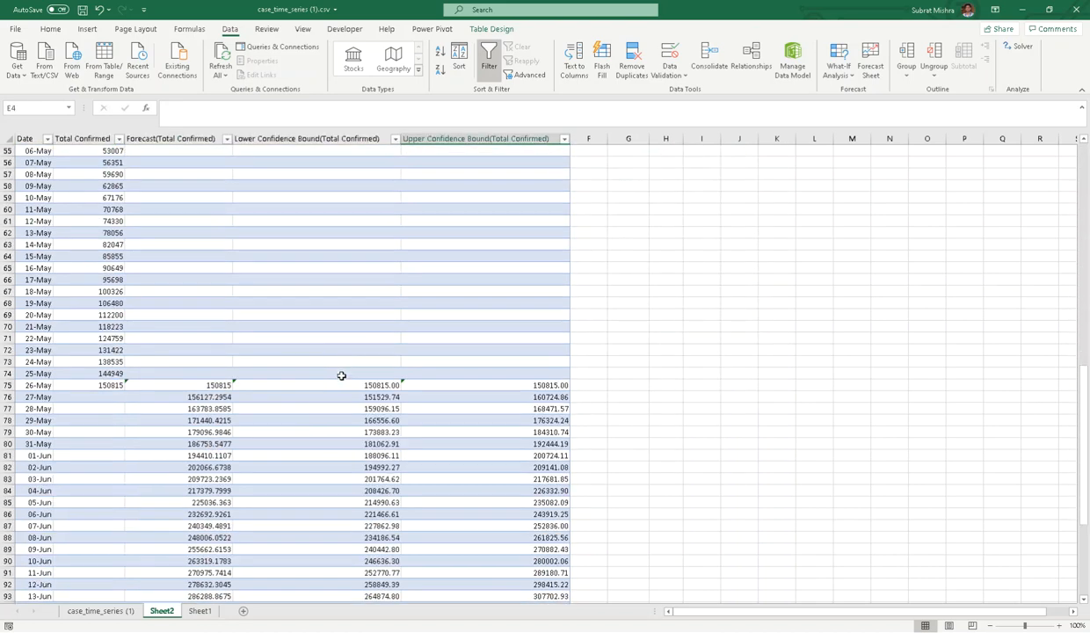
- Fill the 26-May row yellow and compare its actual 150815 with the forecast and bounds
click(15, 384)
click(51, 29)
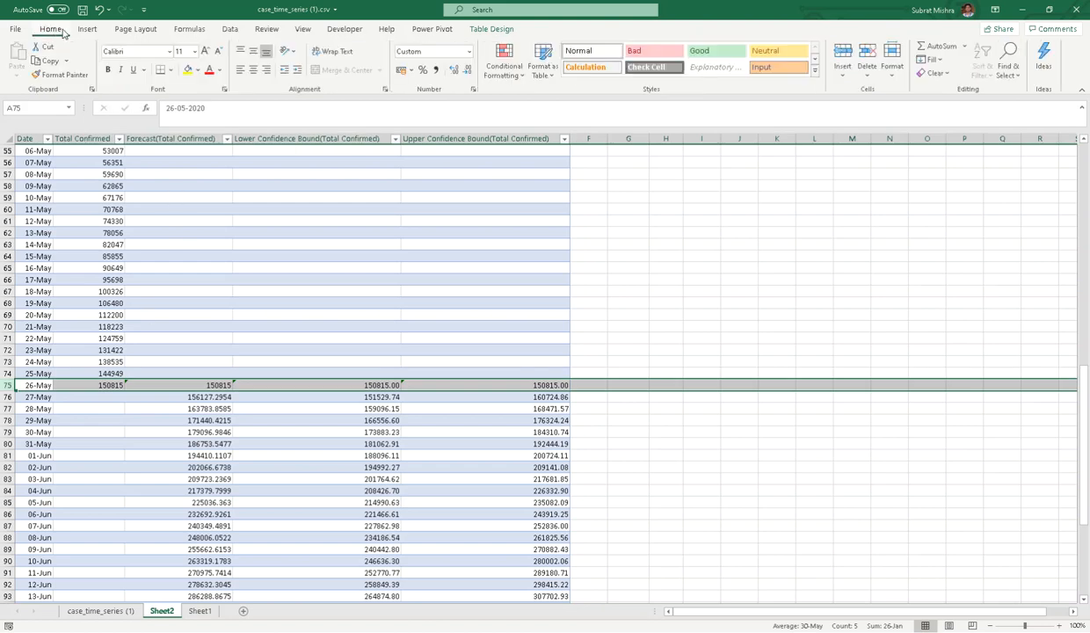
click(187, 70)
click(250, 325)
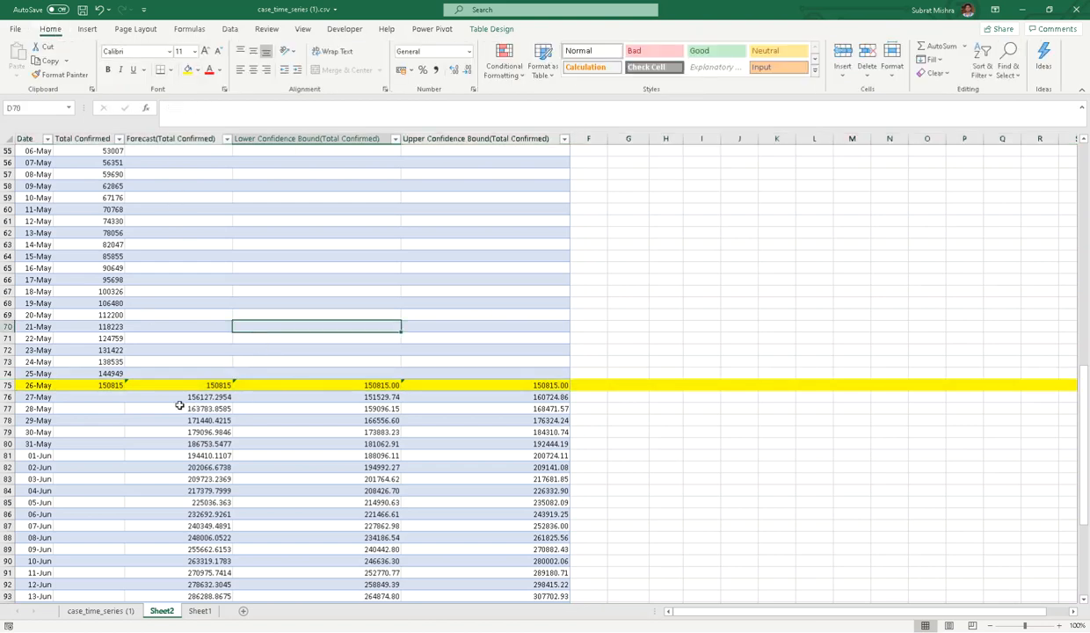
click(110, 385)
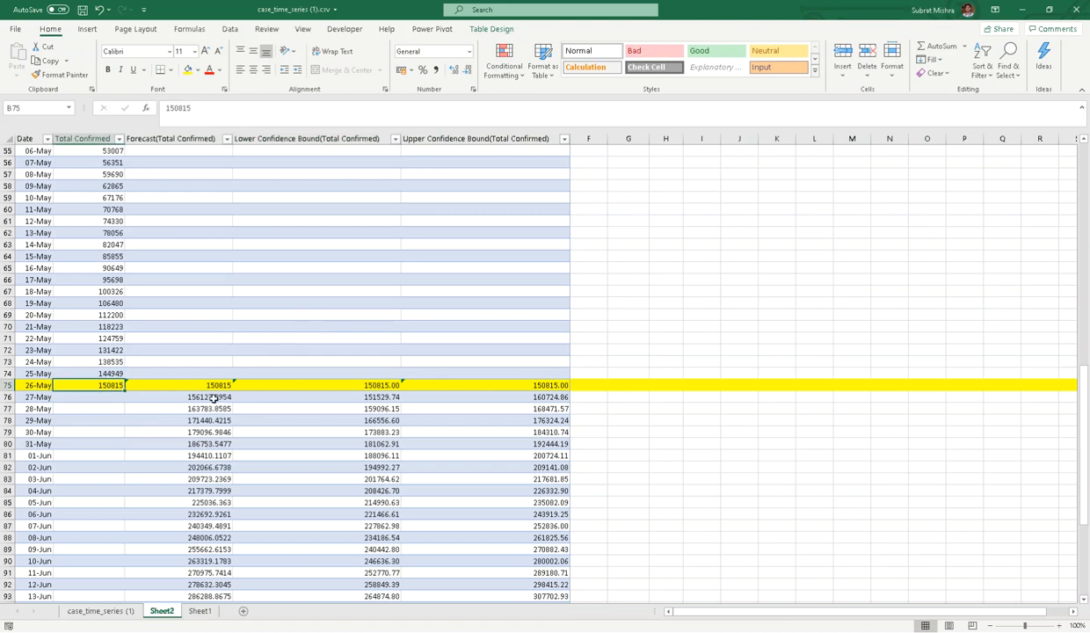
click(217, 385)
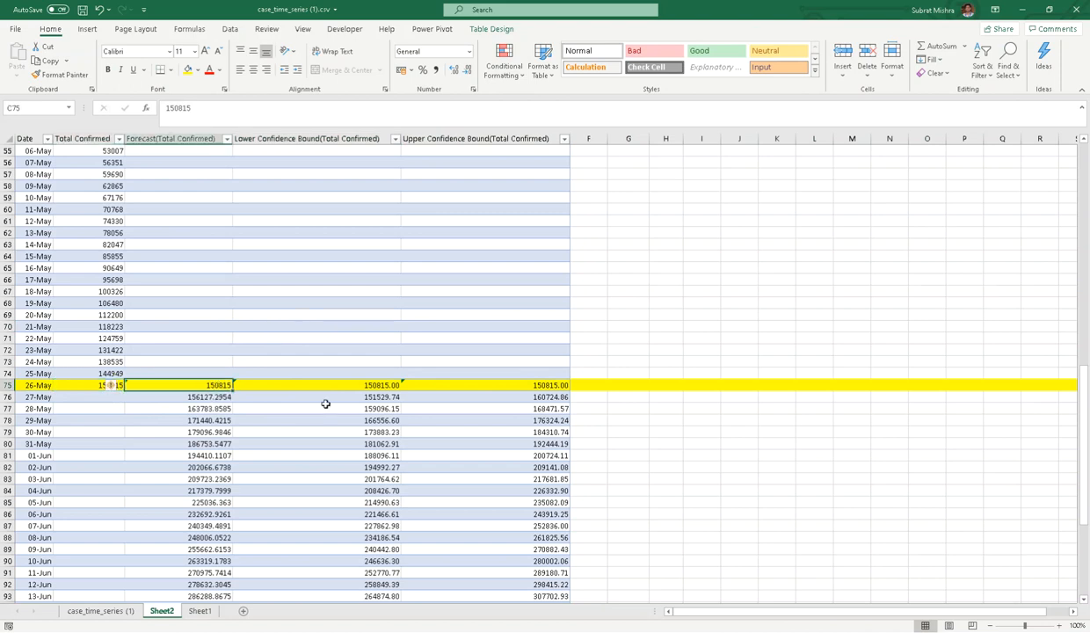
click(354, 385)
click(501, 382)
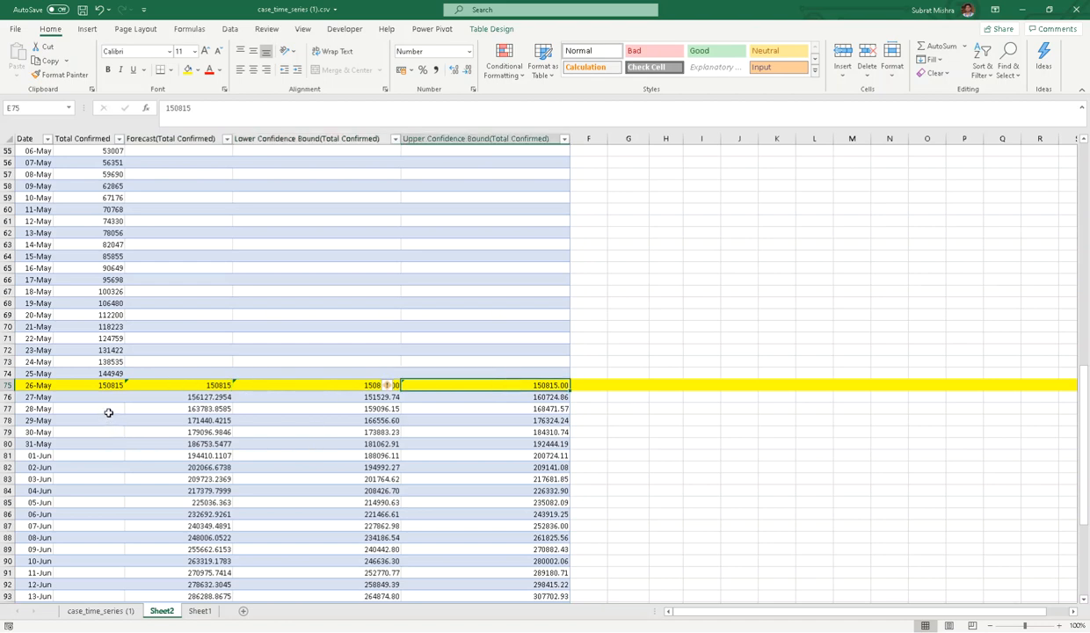
- Inspect the FORECAST.ETS formulas and select the forecast values from 27-May to 30-Jun
click(204, 409)
click(205, 421)
click(200, 455)
click(200, 479)
scroll(322, 504, down, 4)
scroll(323, 504, up, 3)
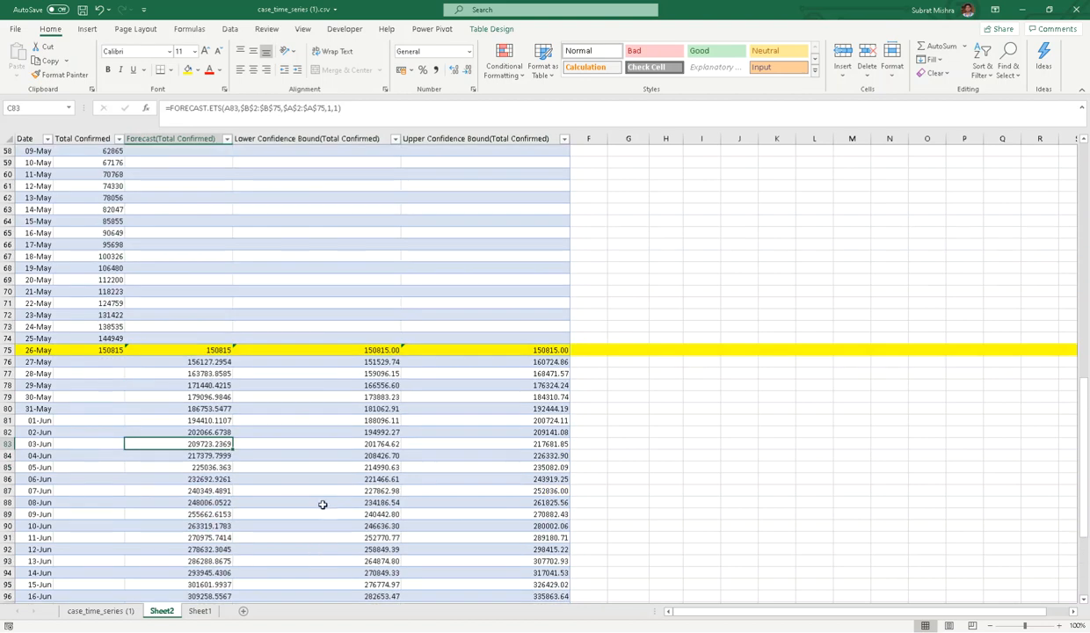
click(205, 361)
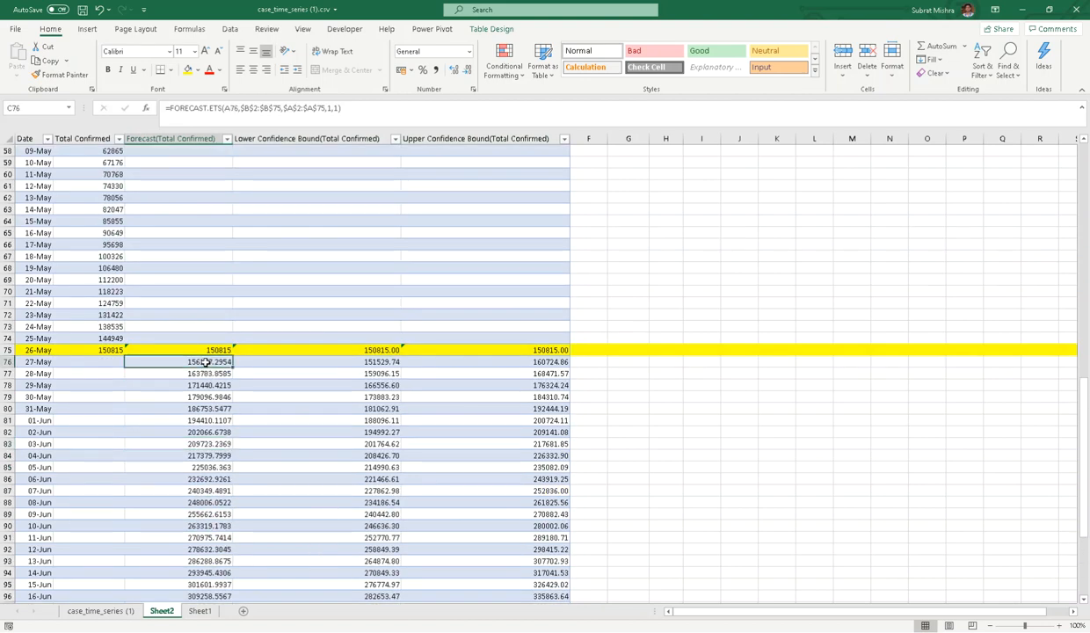
key(ctrl+shift+Down)
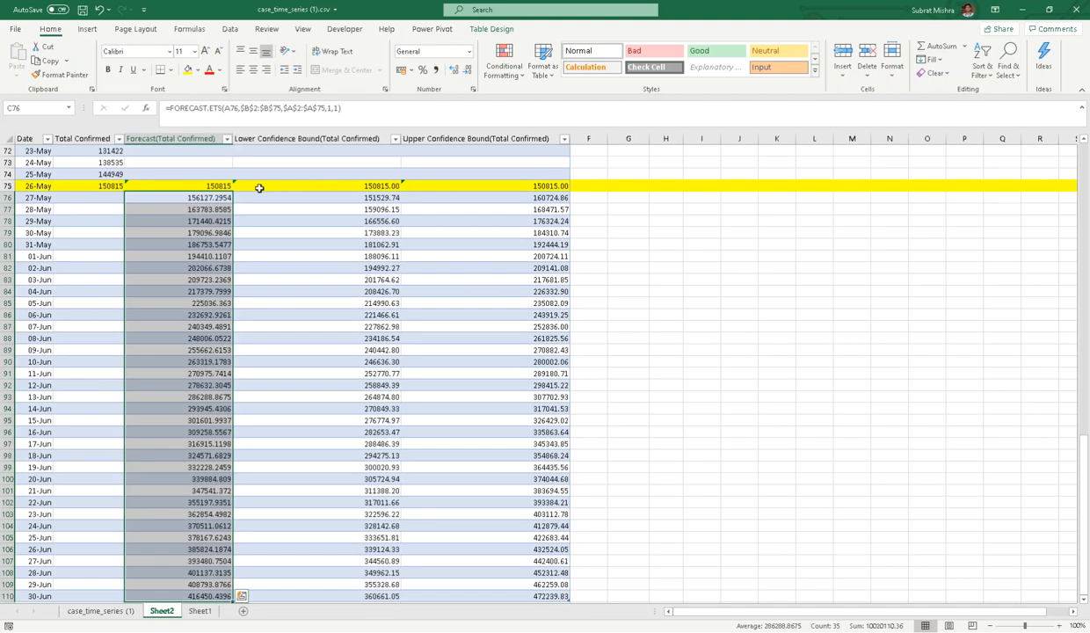
- Round the 27-May to 30-Jun forecast values to whole numbers
click(467, 72)
click(467, 72)
click(467, 72)
click(467, 72)
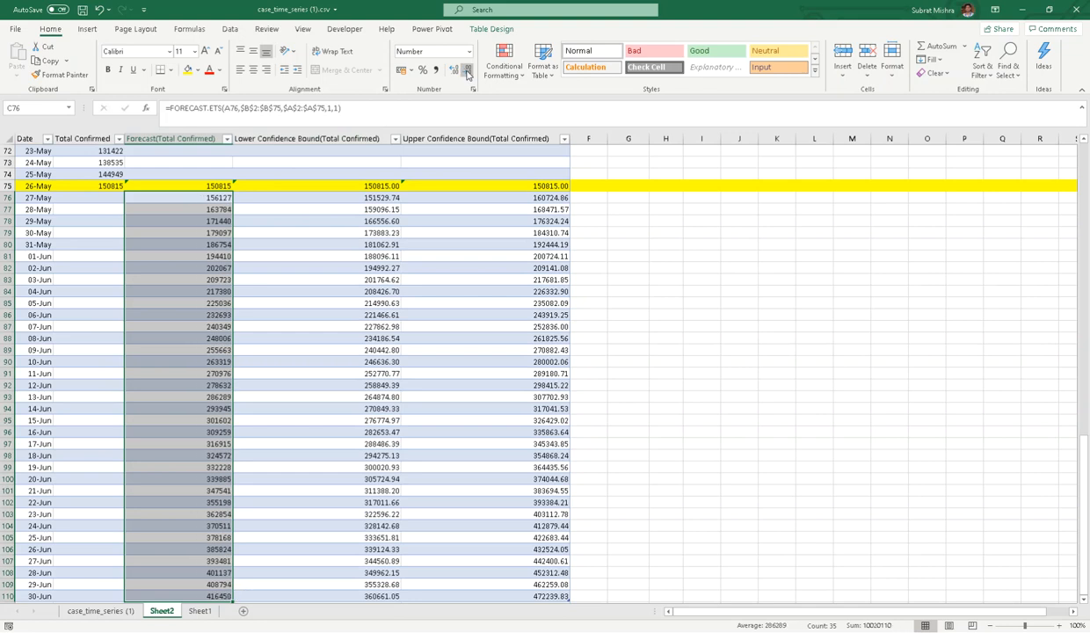
- Round the lower and upper confidence-bound columns from 27-May to 30-Jun to whole numbers
click(386, 198)
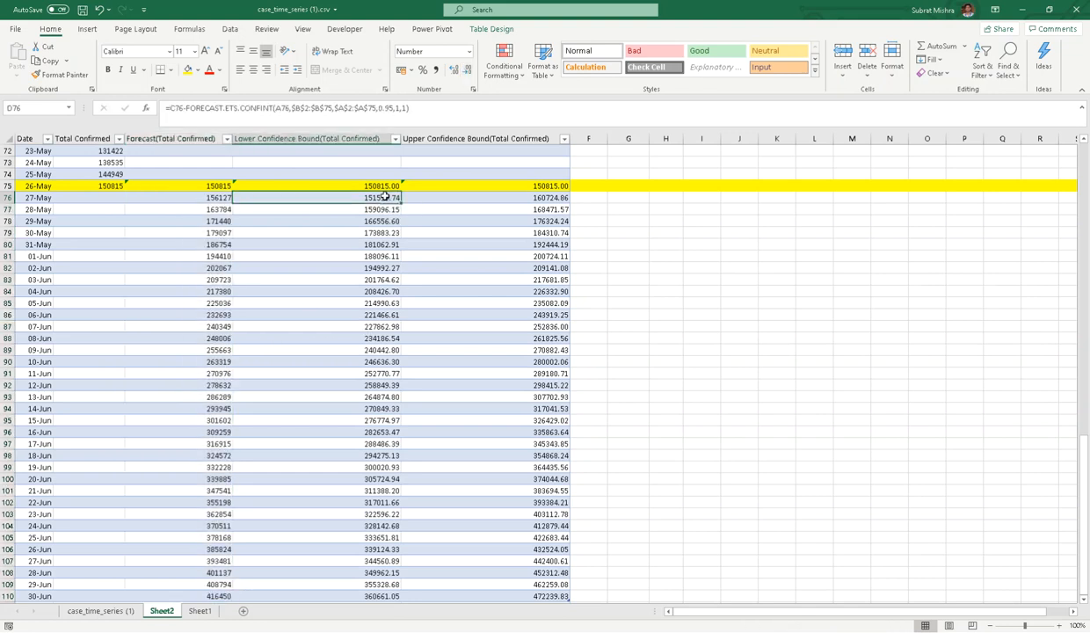
key(ctrl+shift+Down)
click(468, 70)
click(467, 69)
click(557, 197)
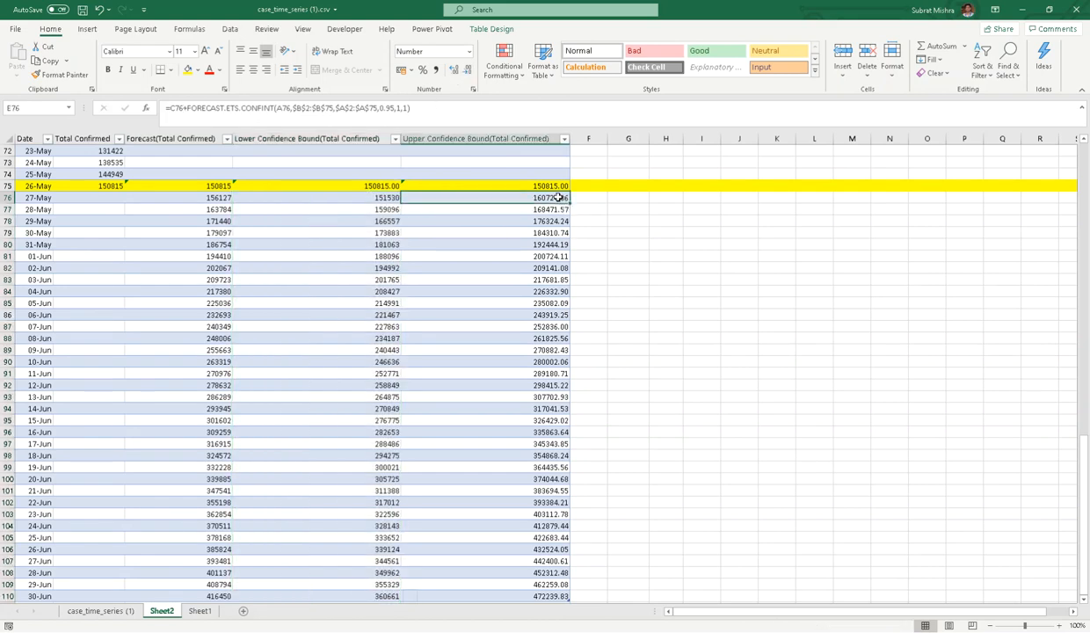
key(ctrl+shift+Down)
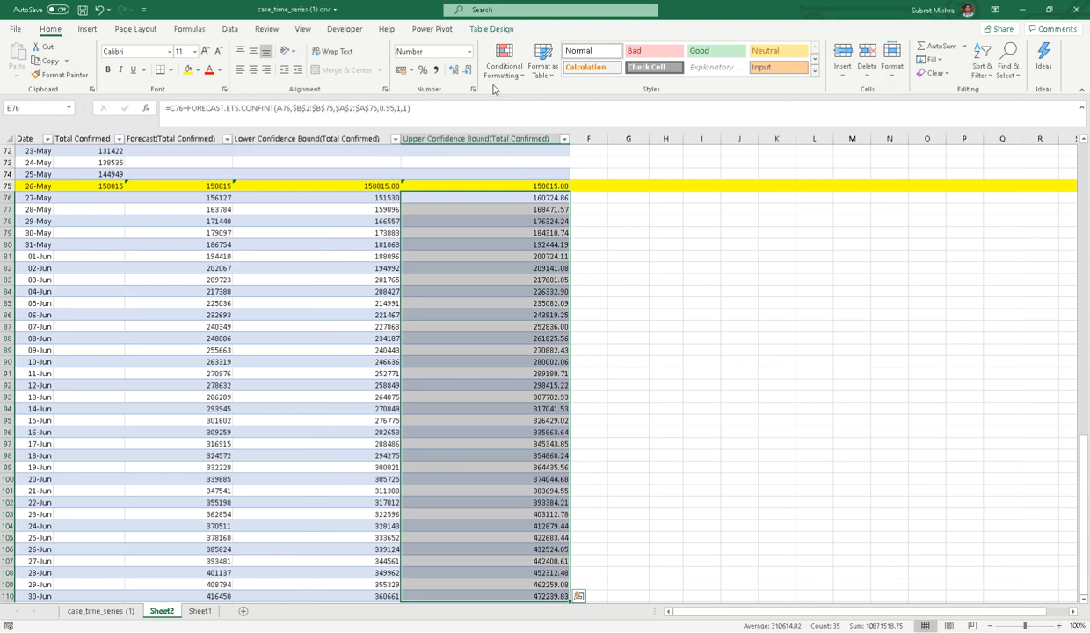
click(467, 69)
click(467, 69)
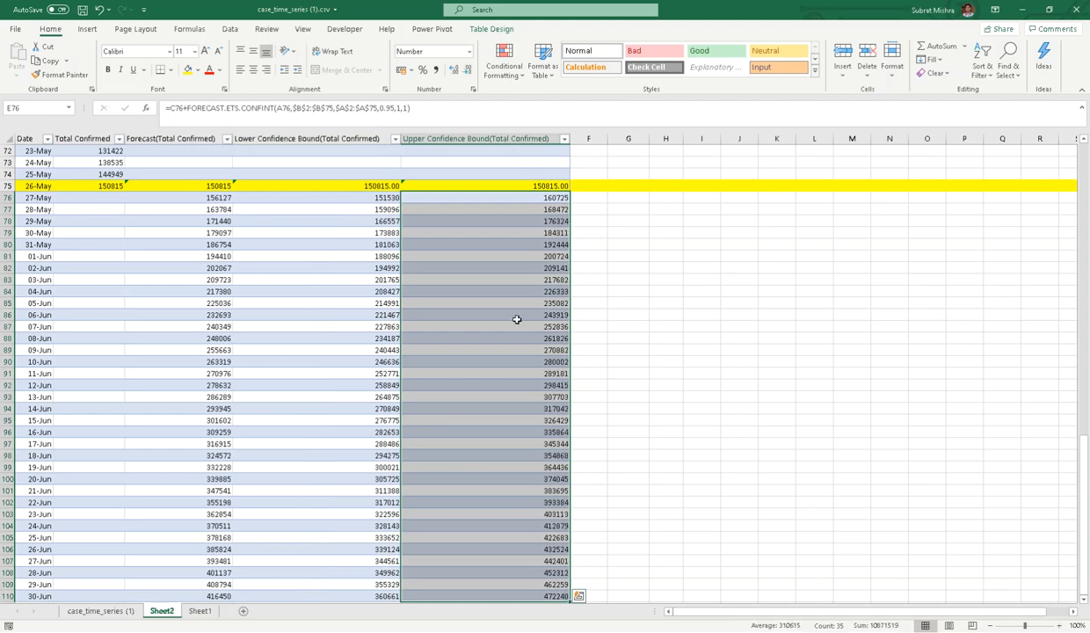
click(490, 299)
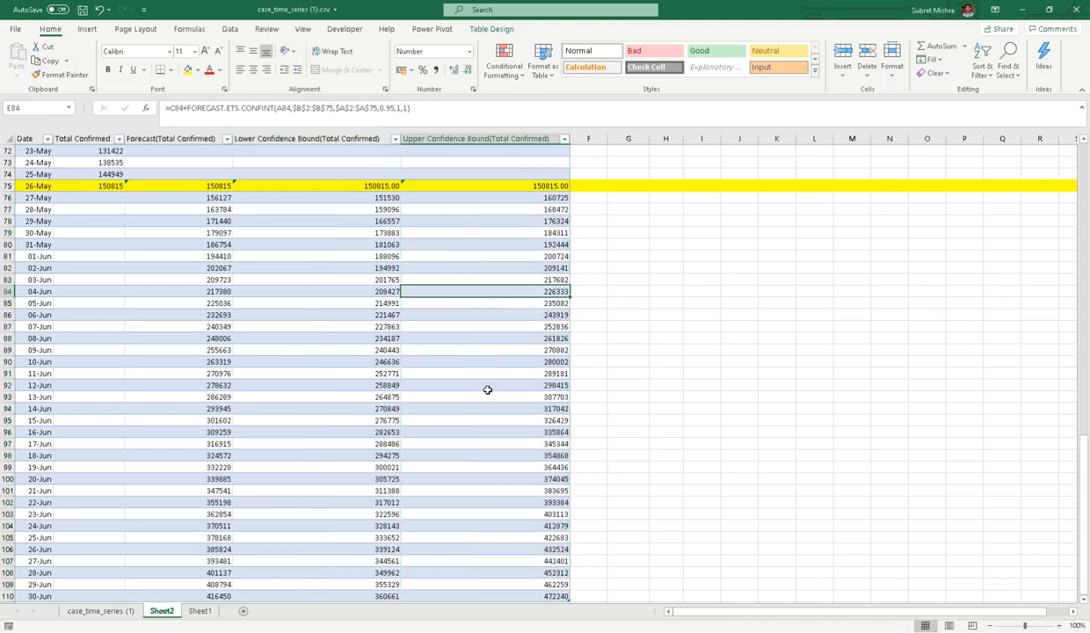
scroll(487, 389, down, 5)
scroll(487, 390, up, 4)
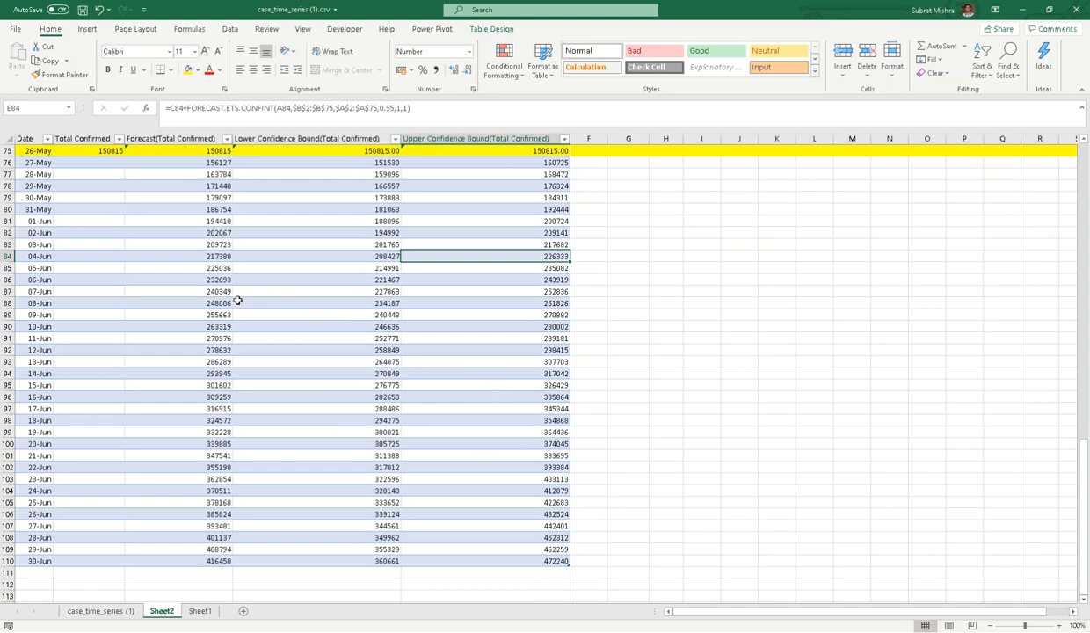
- Check the highlighted 01-Jun row's forecast 194410 and its bound formulas
click(15, 222)
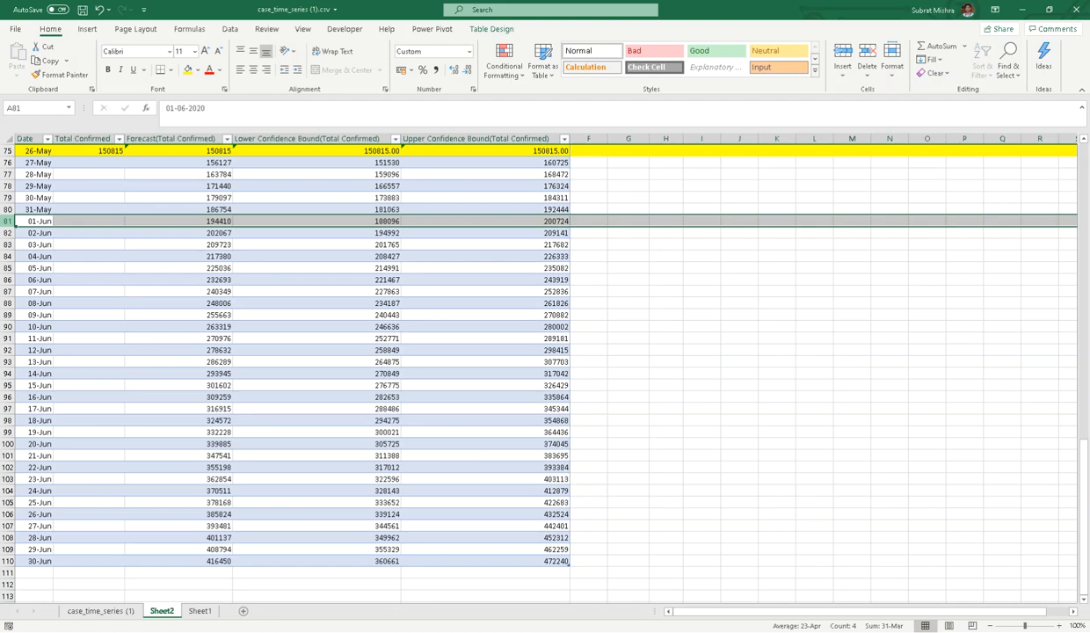
click(285, 270)
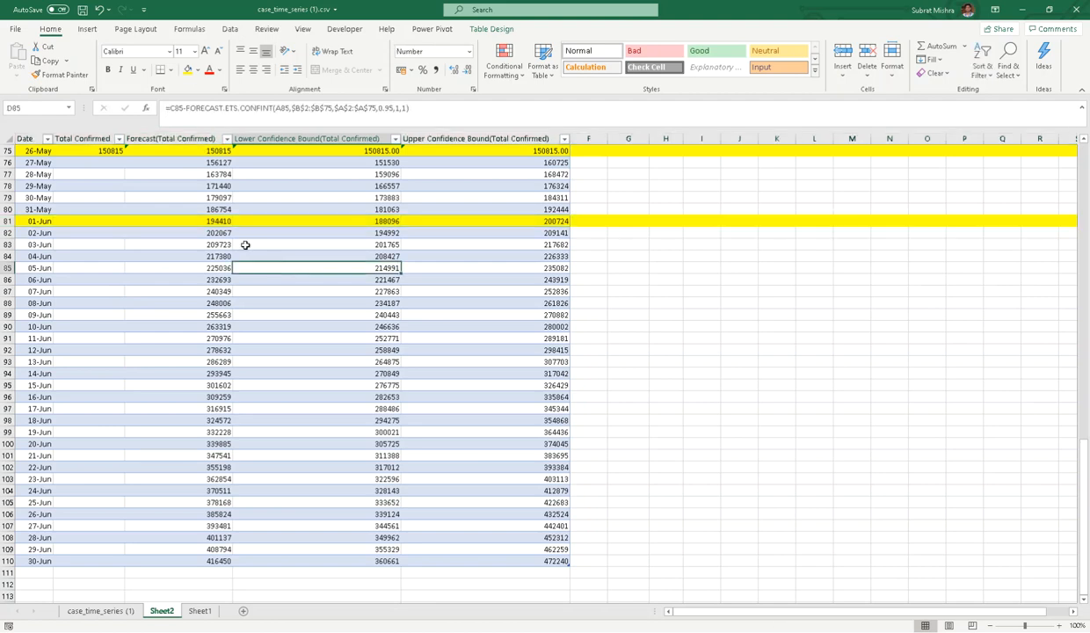
click(206, 221)
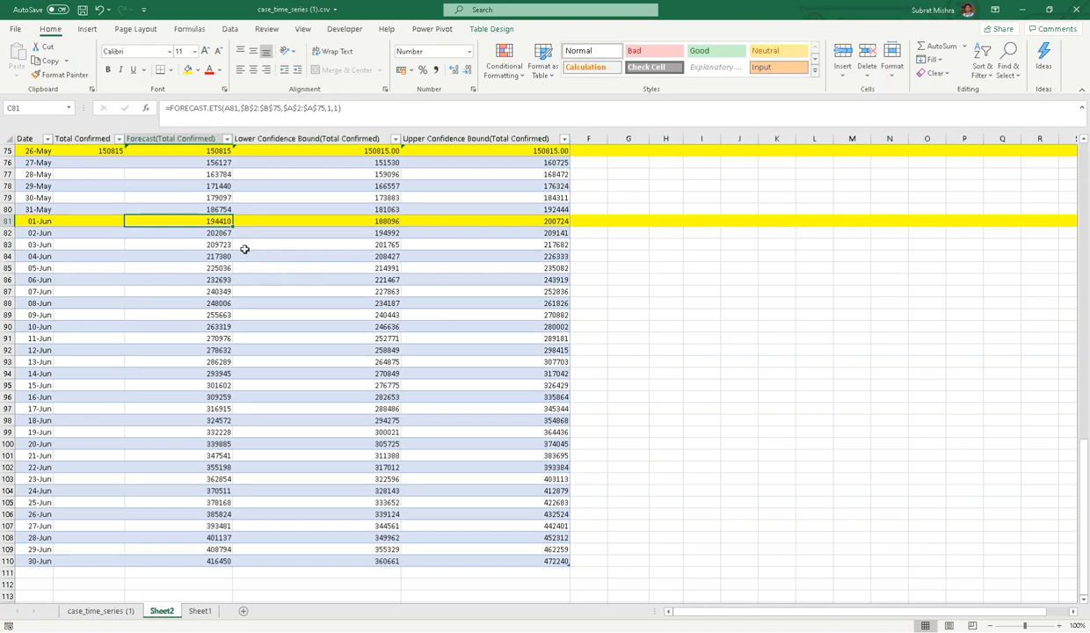
click(383, 224)
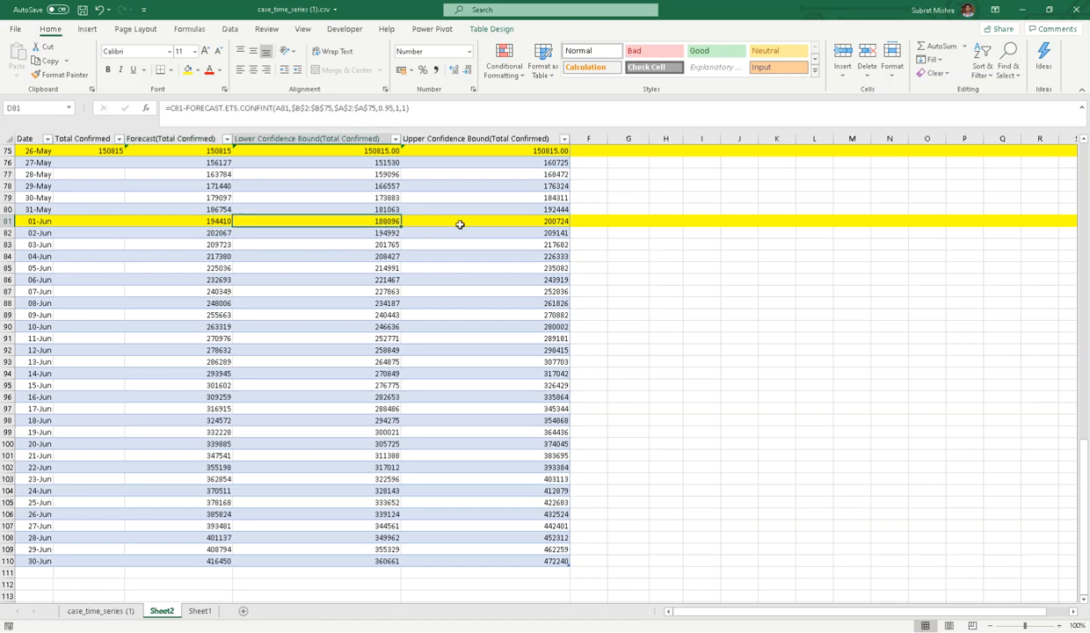
click(515, 220)
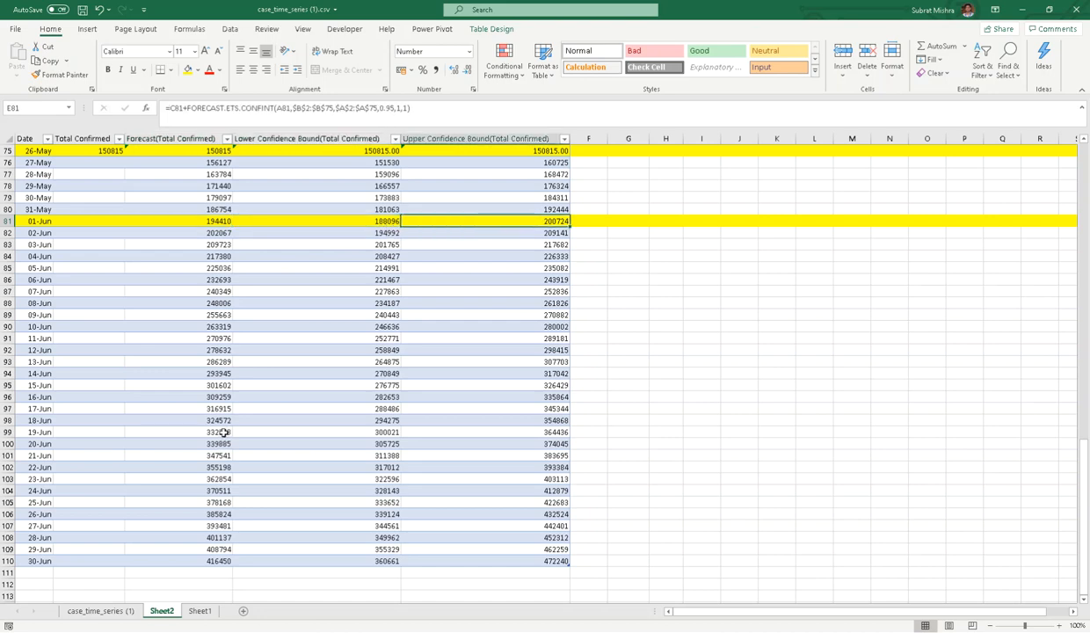
scroll(290, 436, down, 3)
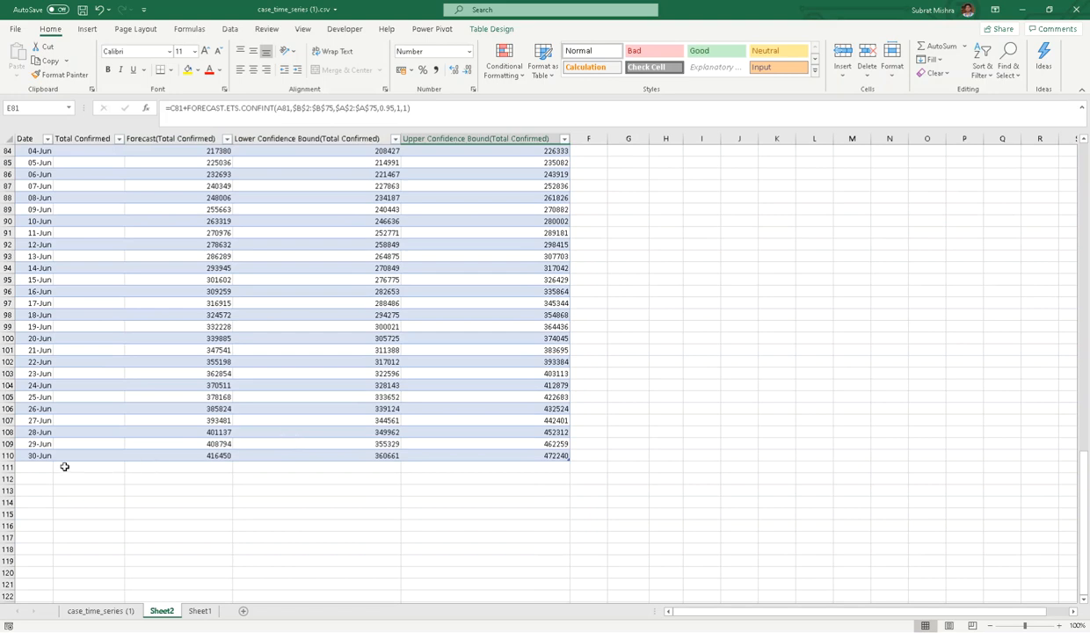
- Fill the 30-Jun row yellow and check its forecast and bound formulas
click(7, 455)
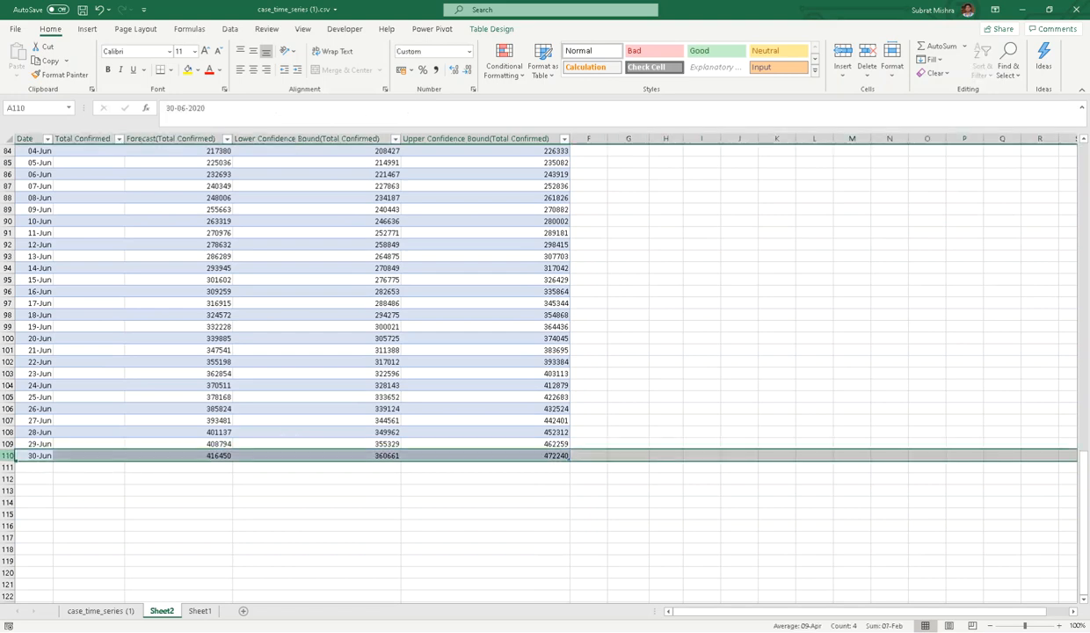
click(187, 69)
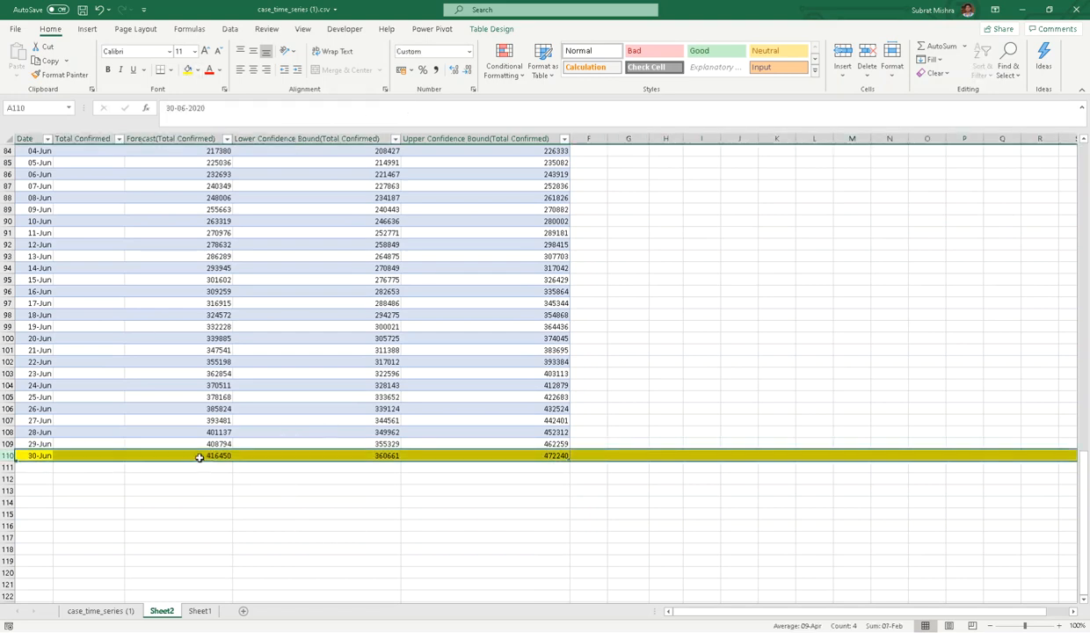
click(209, 456)
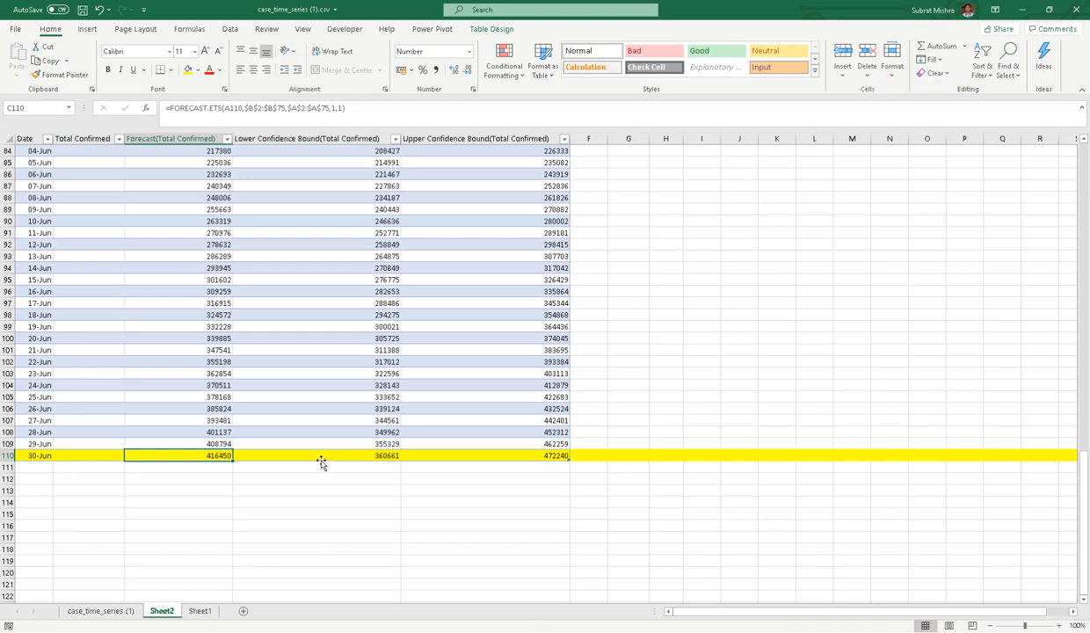
click(380, 456)
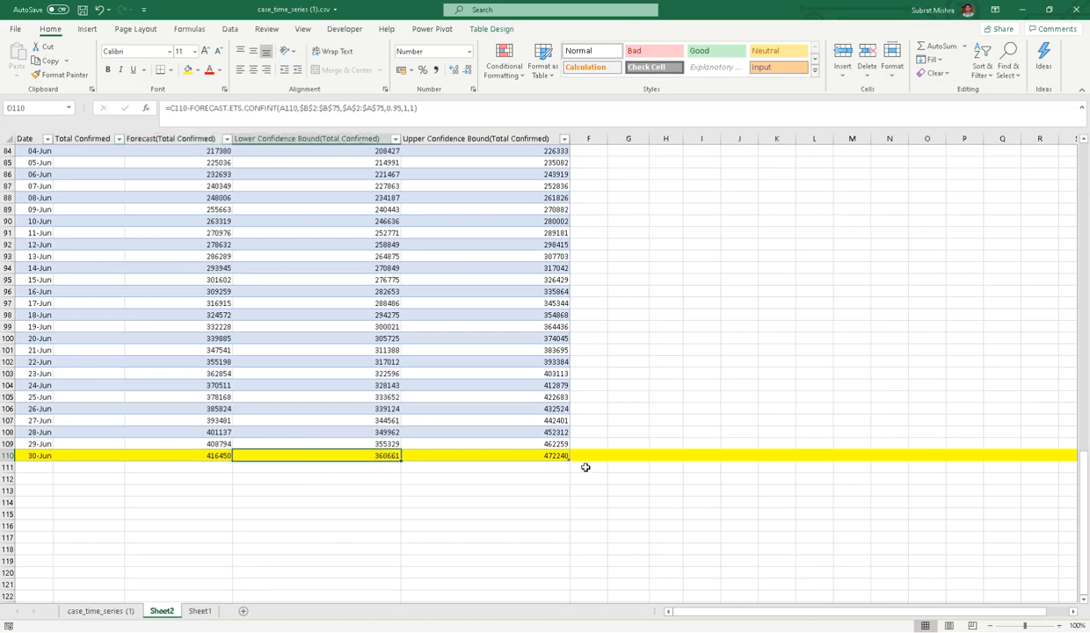
click(557, 456)
scroll(603, 460, up, 13)
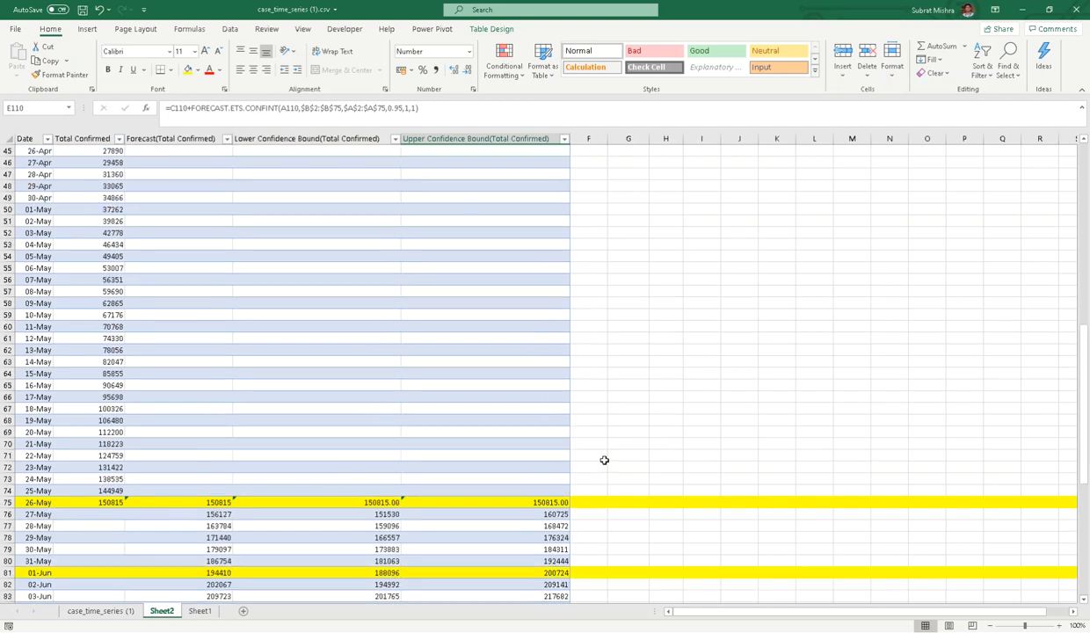
scroll(604, 460, up, 15)
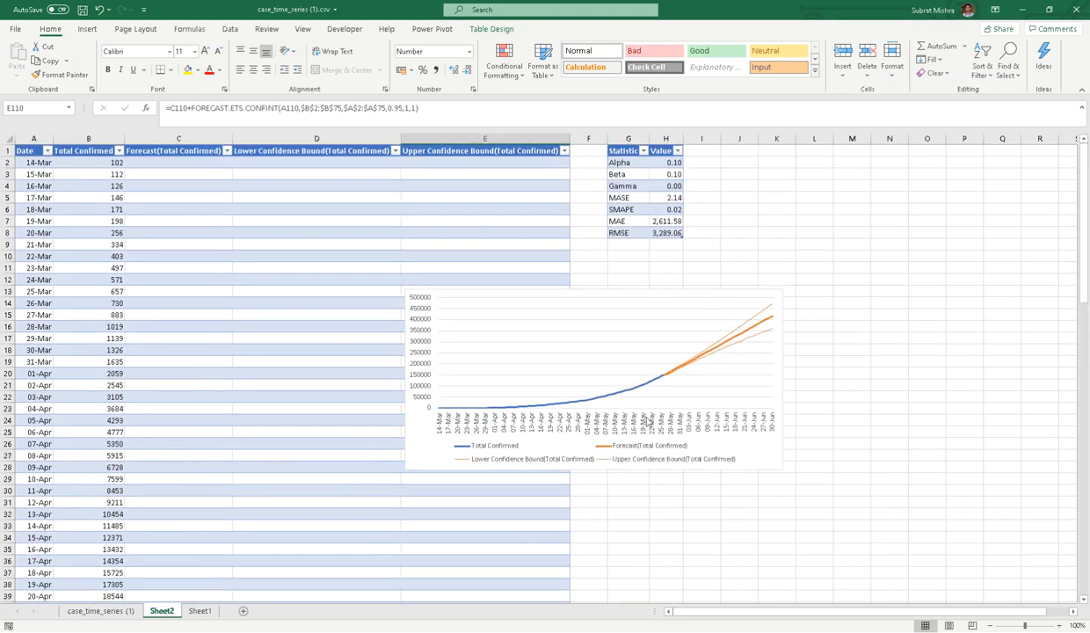
- Enlarge the forecast chart across the sheet and add placeholder axis titles and a chart title
click(617, 302)
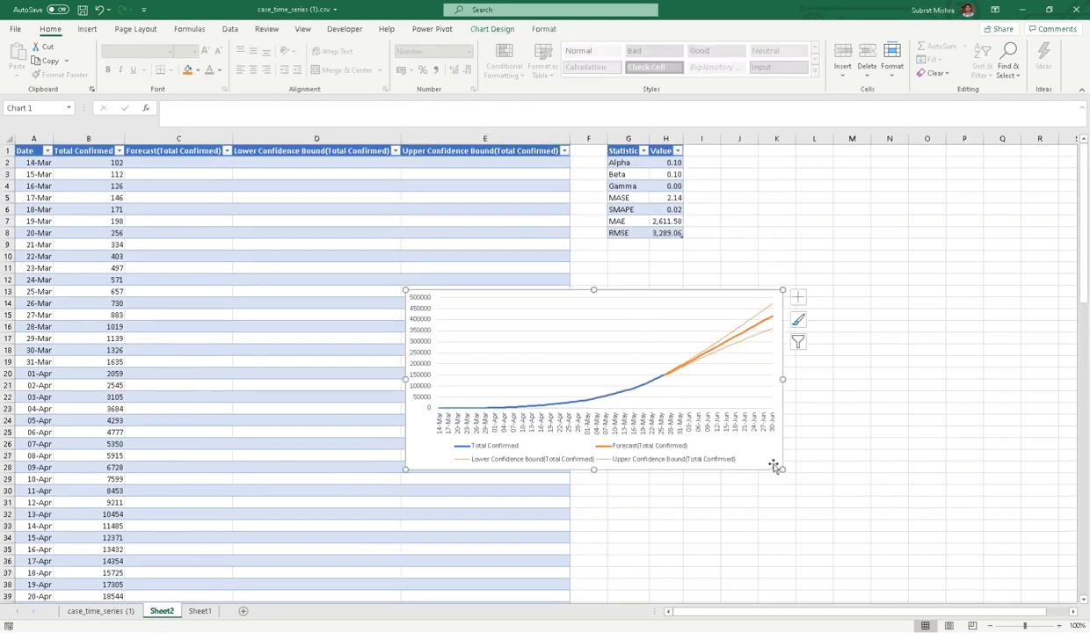
drag(783, 470, 943, 594)
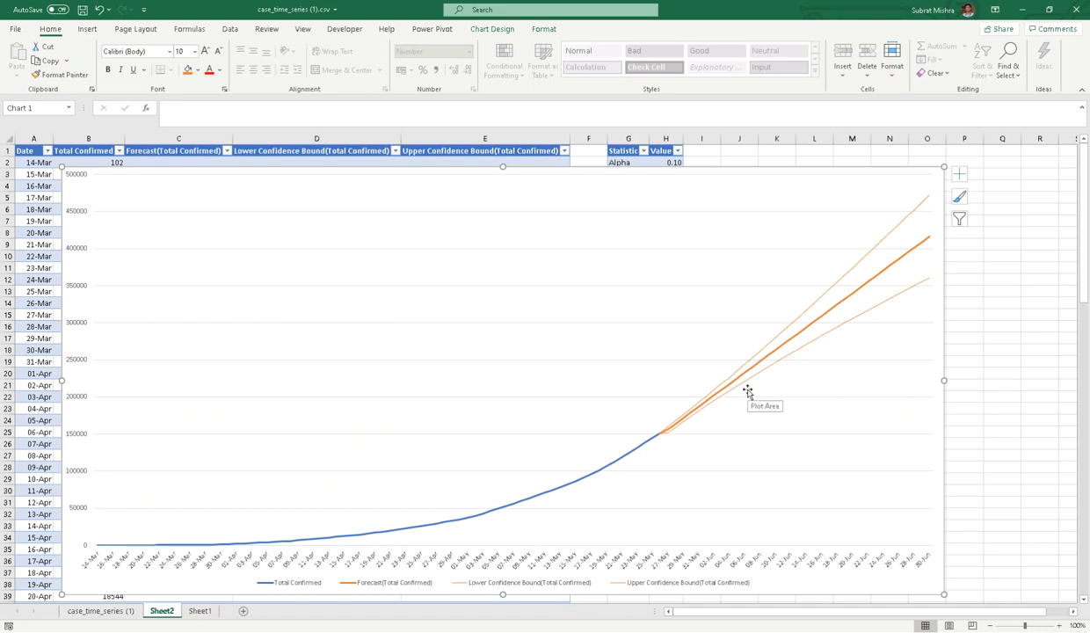
click(960, 174)
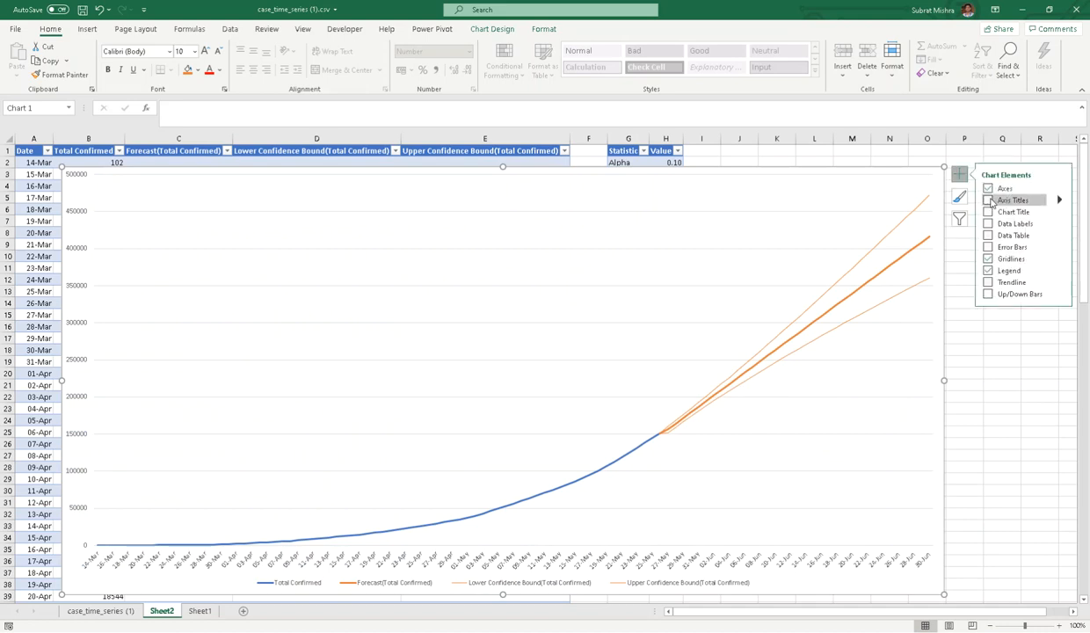
click(988, 200)
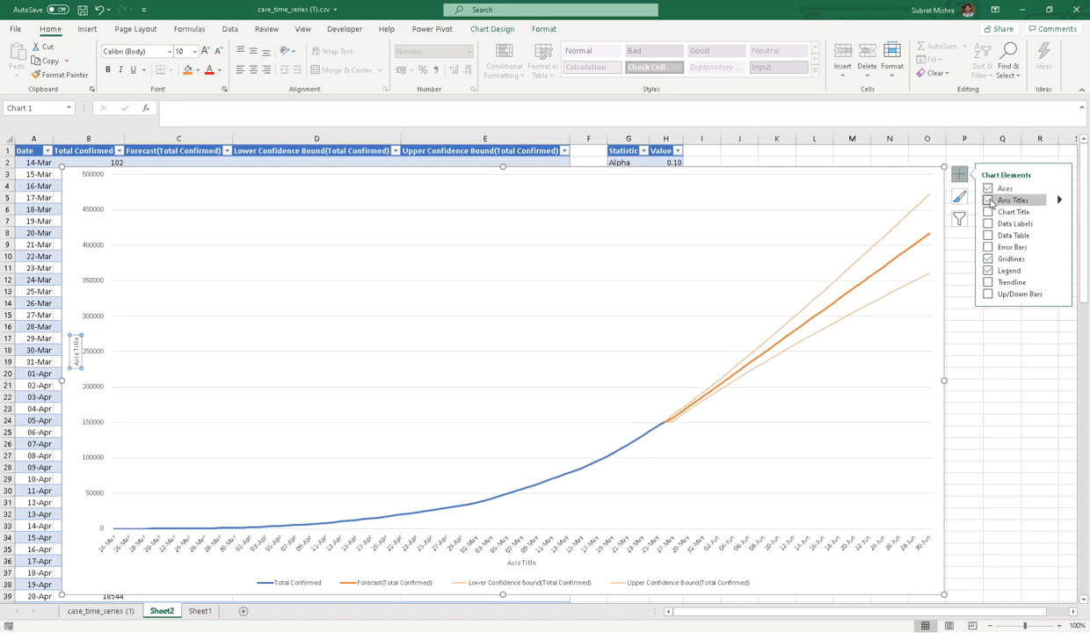
click(988, 212)
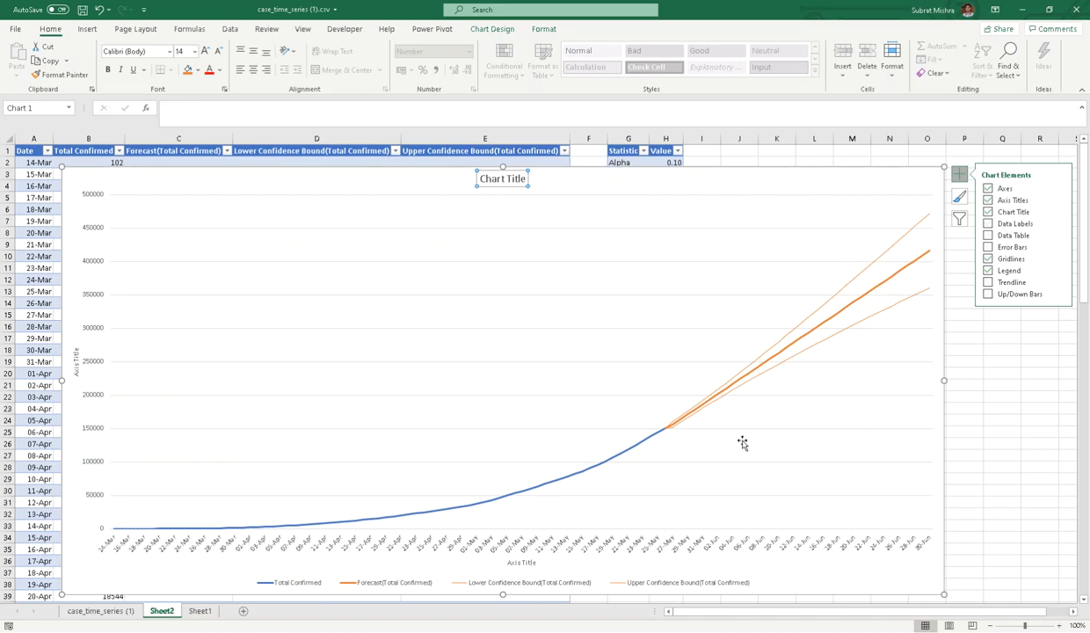
click(898, 189)
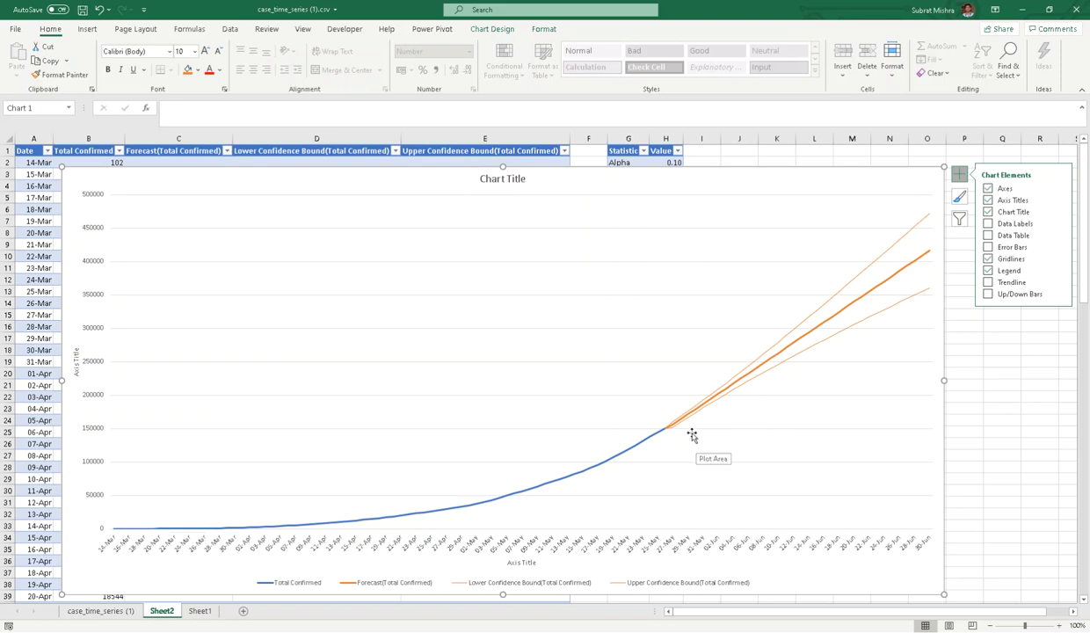
click(90, 366)
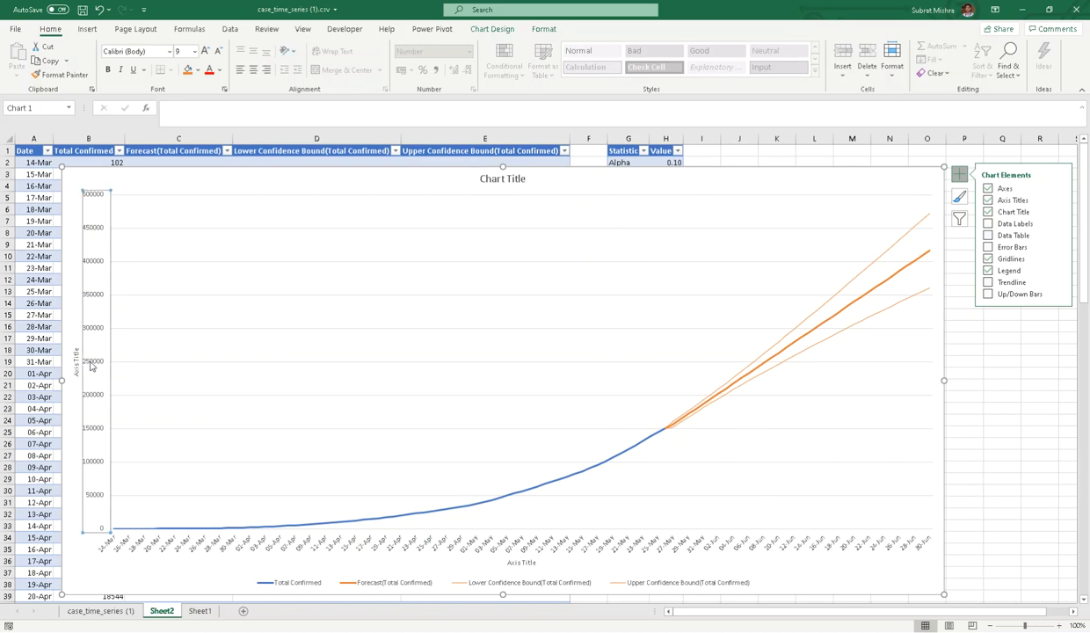
- Make the chart's vertical axis logarithmic with a minimum of 100, topping out at 1,000,000
right_click(91, 366)
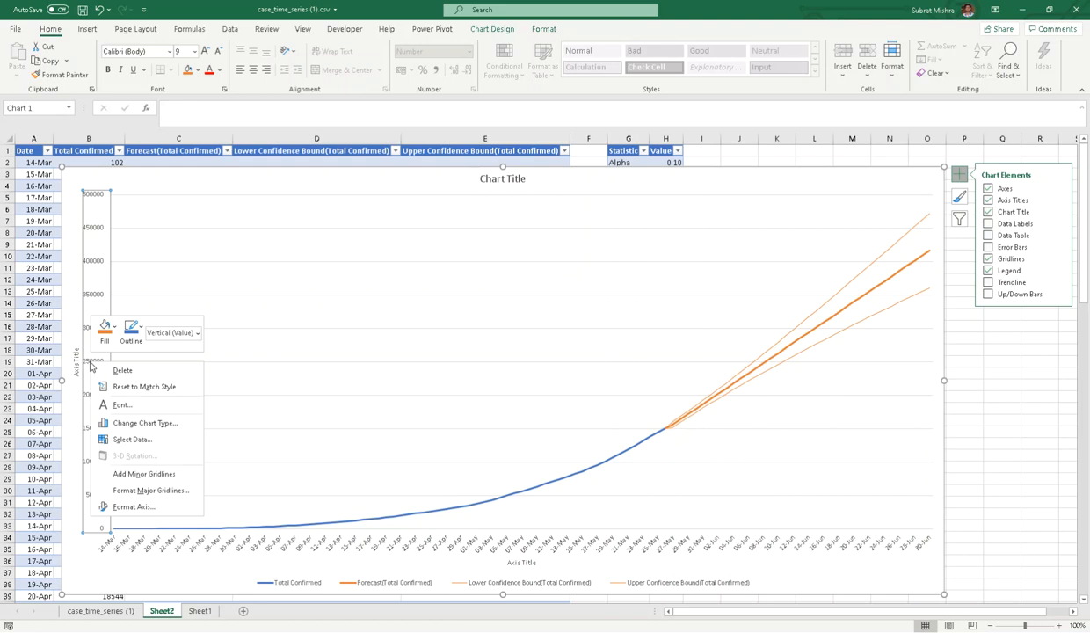
click(148, 512)
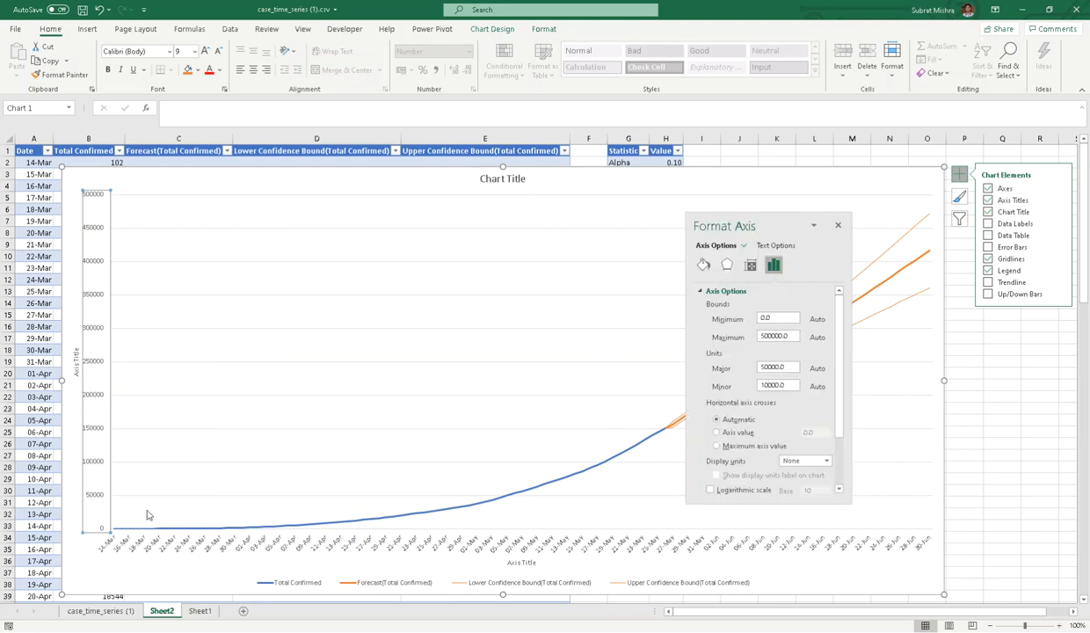
click(710, 490)
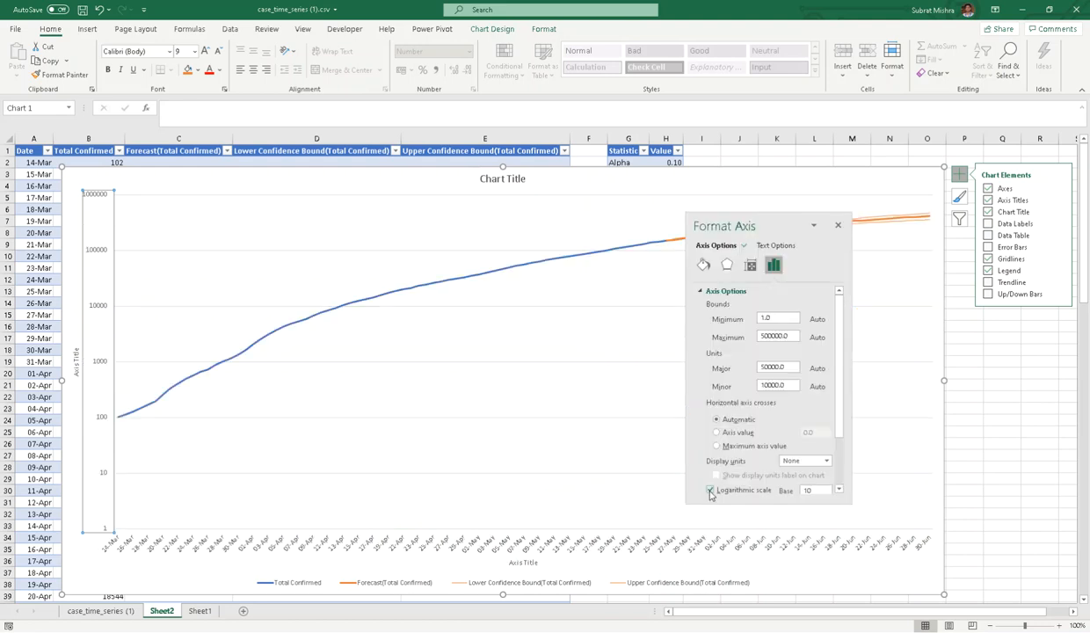
double_click(768, 318)
text(100)
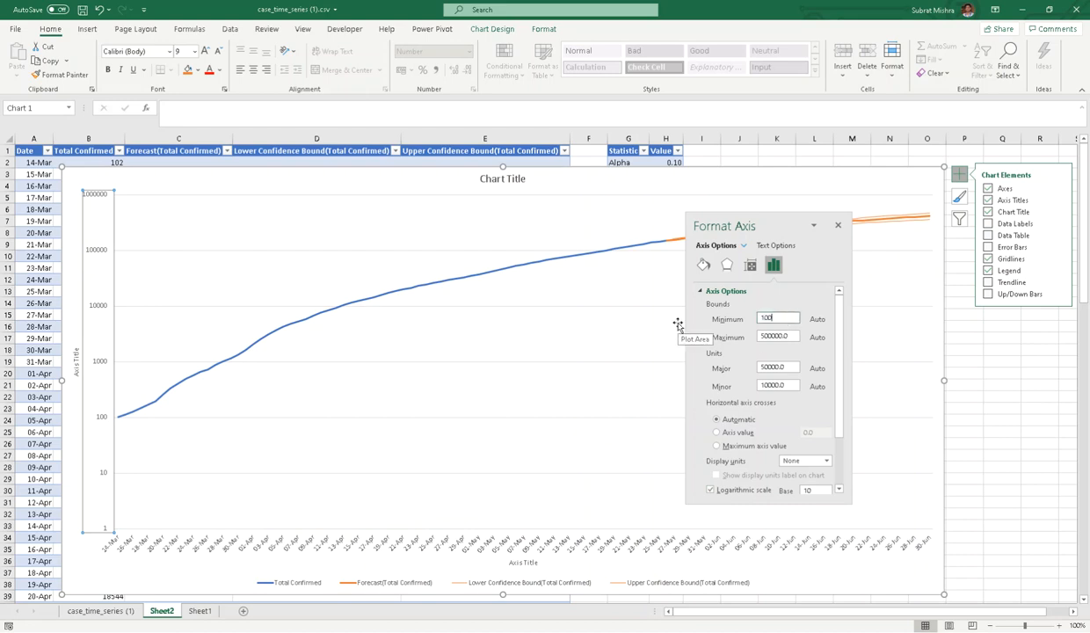
click(797, 337)
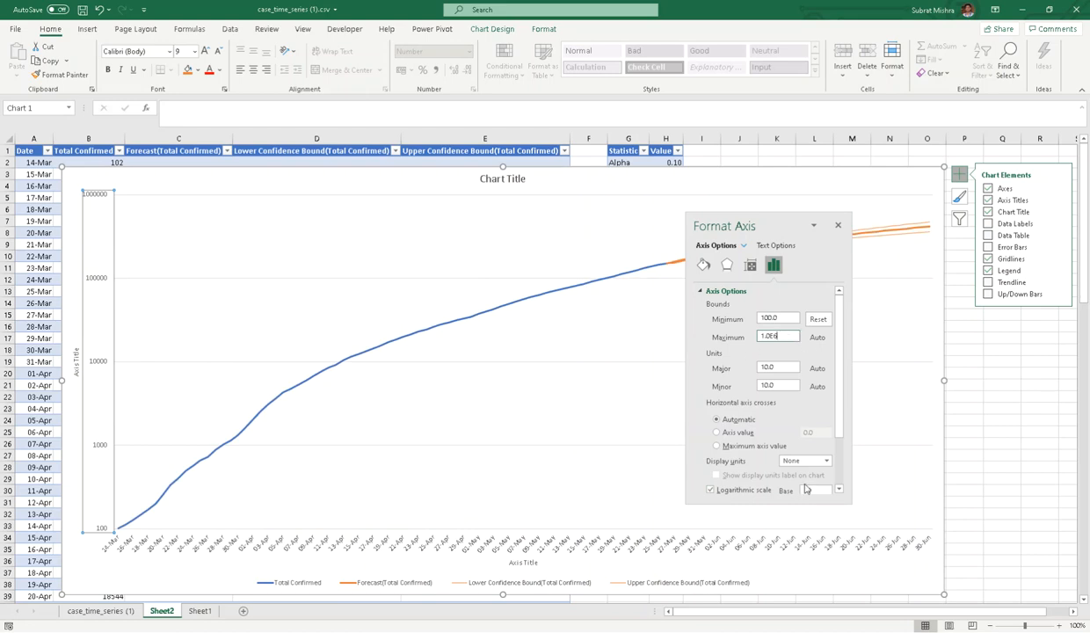
click(838, 226)
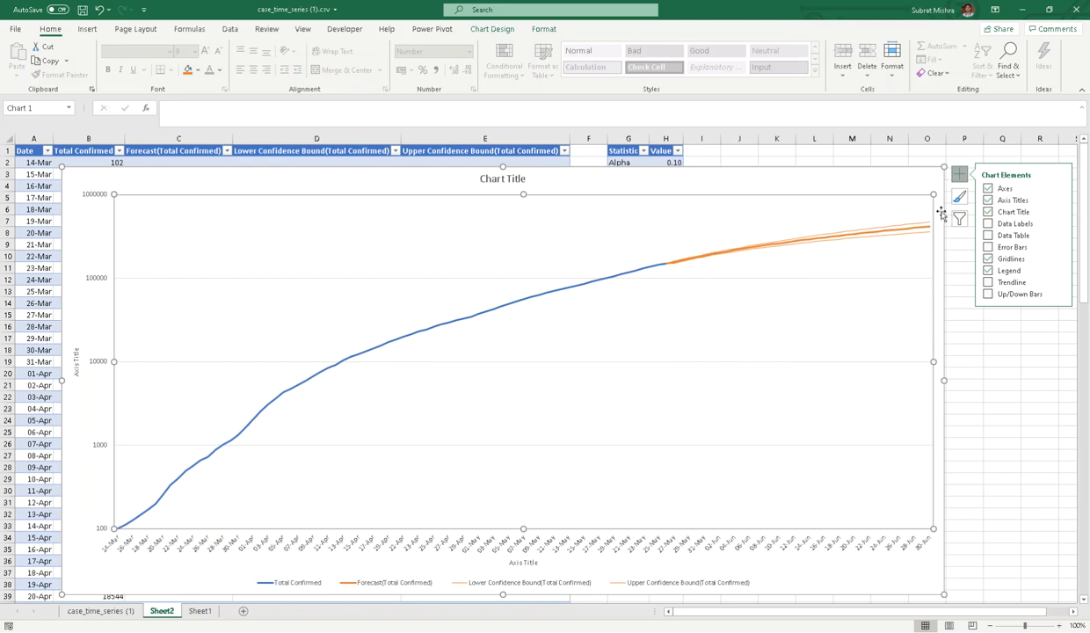
click(903, 180)
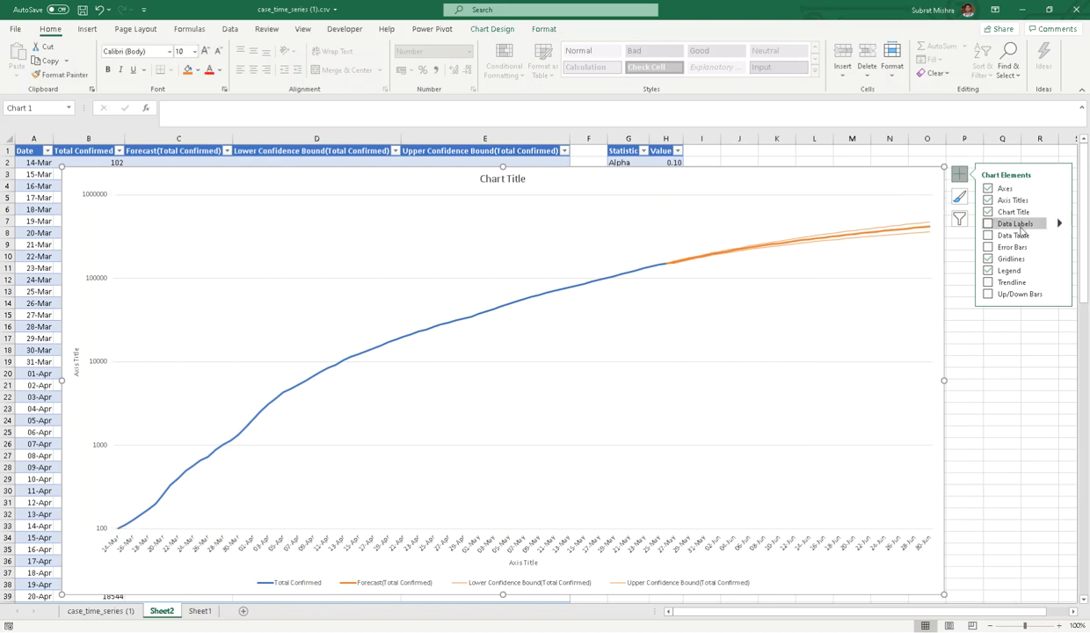
click(987, 235)
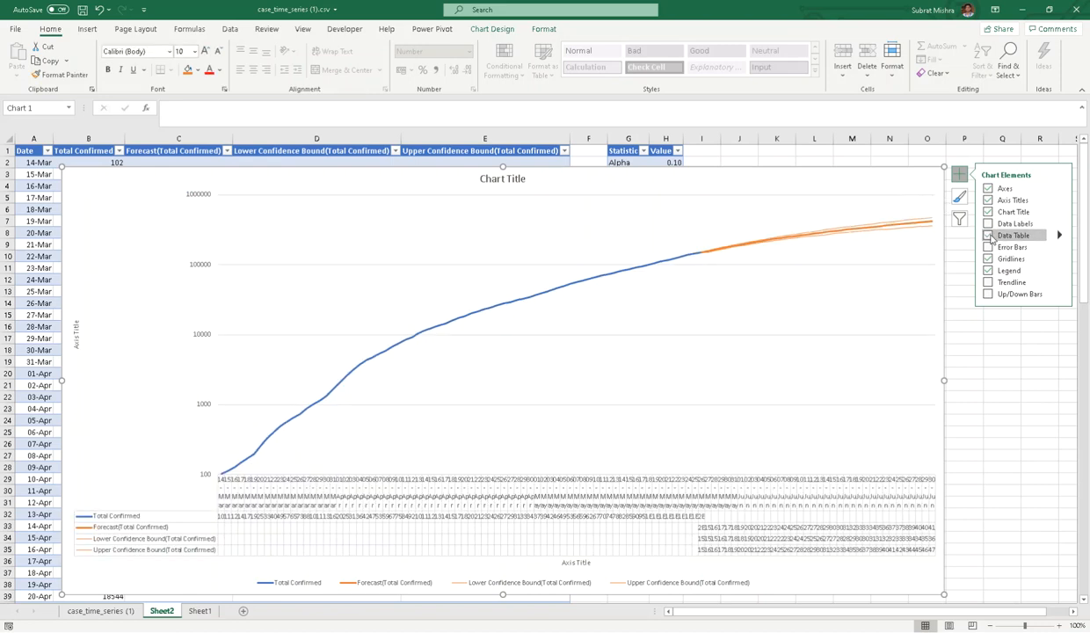
click(988, 235)
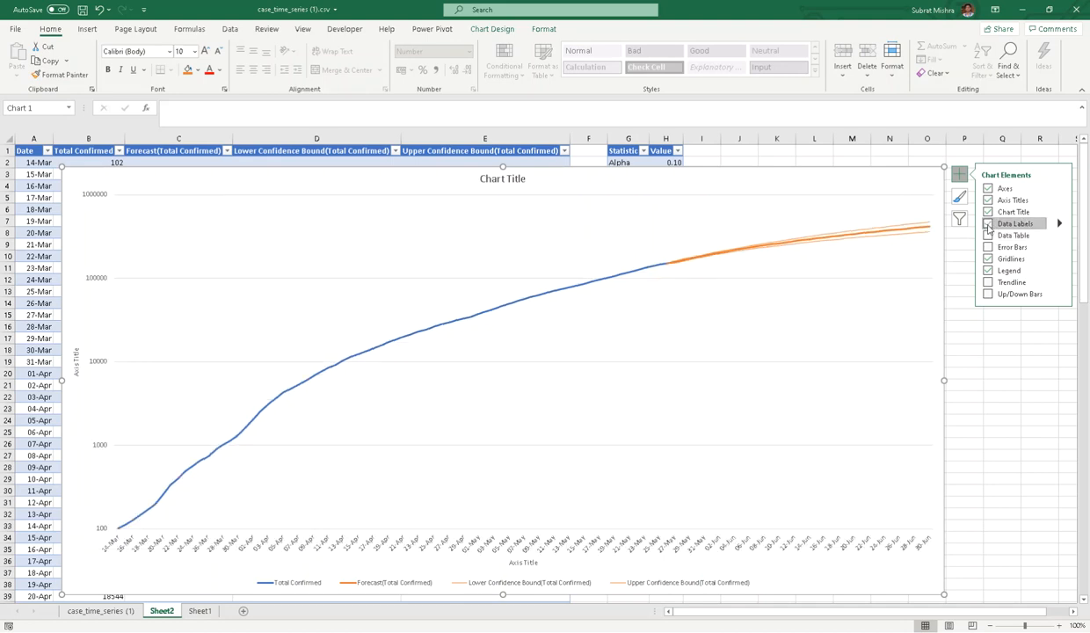
click(988, 225)
click(988, 226)
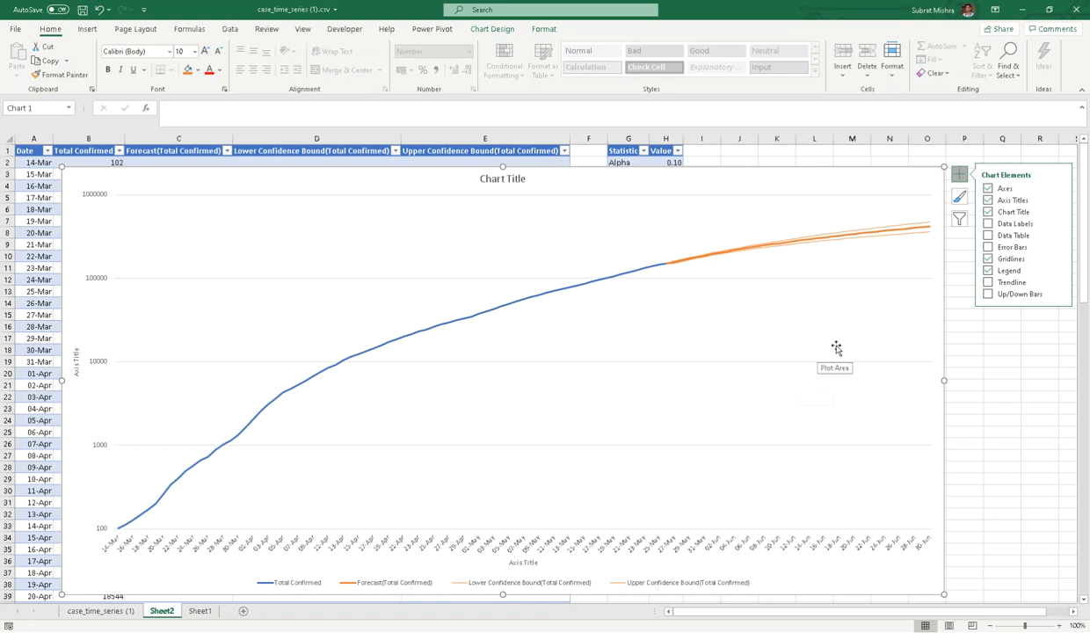
click(896, 228)
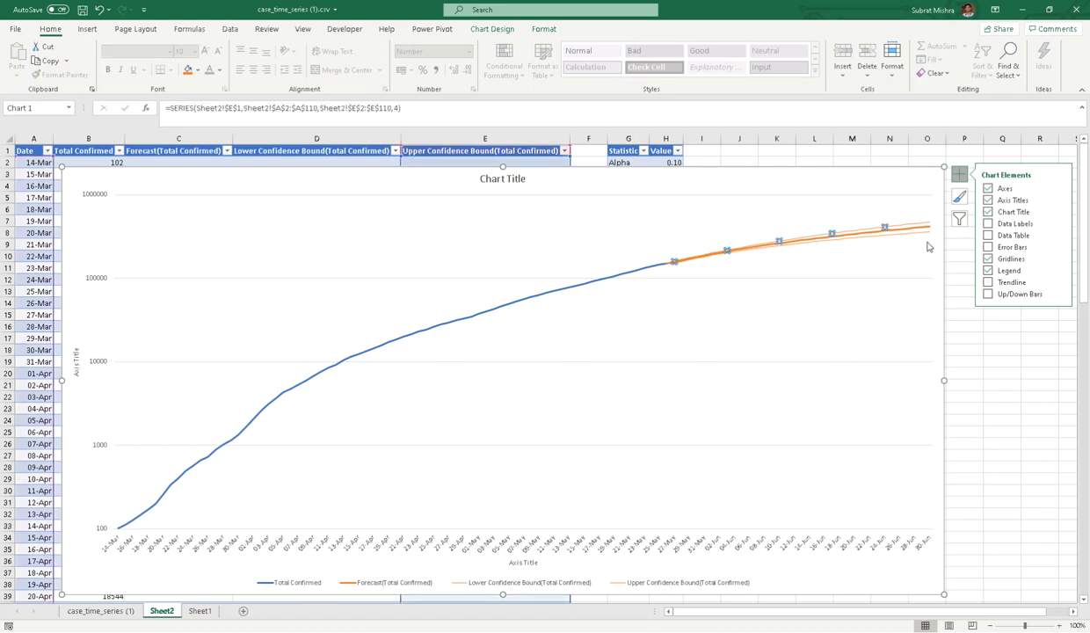
click(932, 219)
click(926, 225)
mouse_move(931, 231)
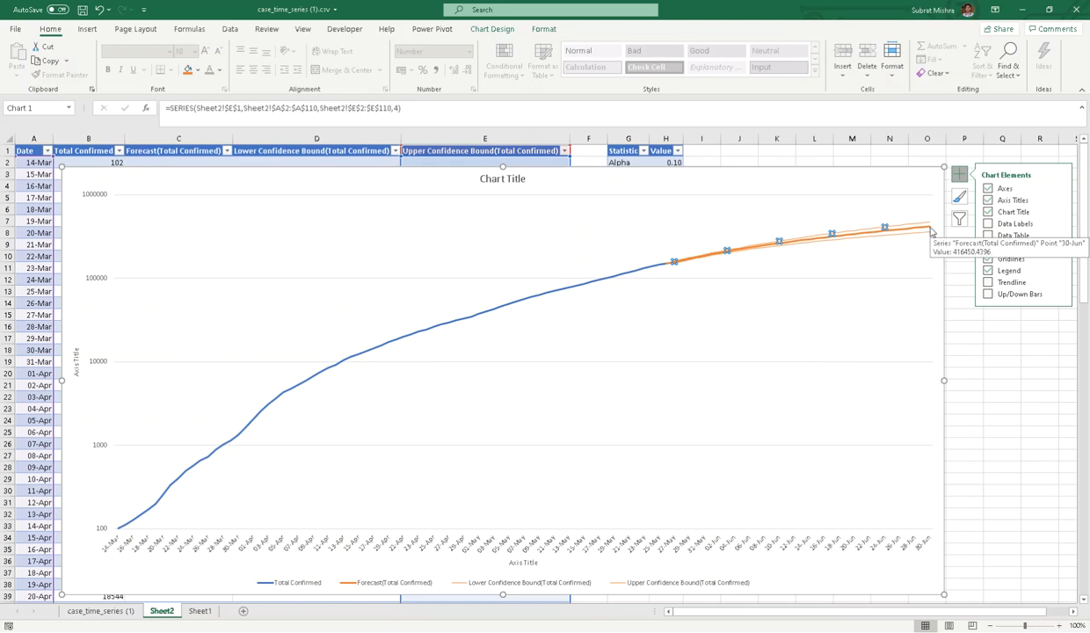
click(831, 202)
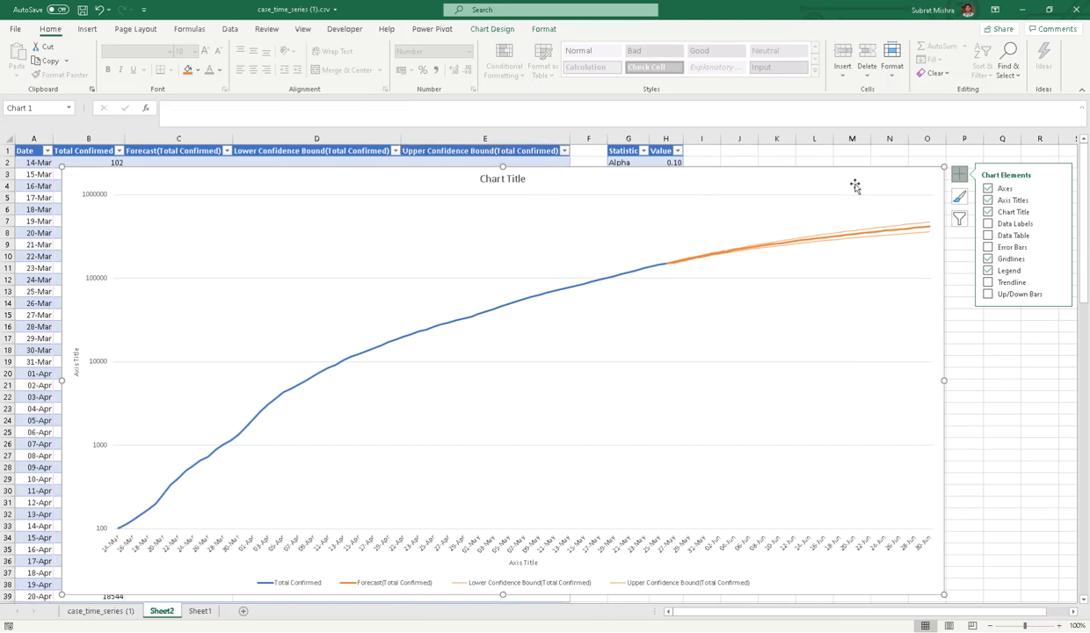